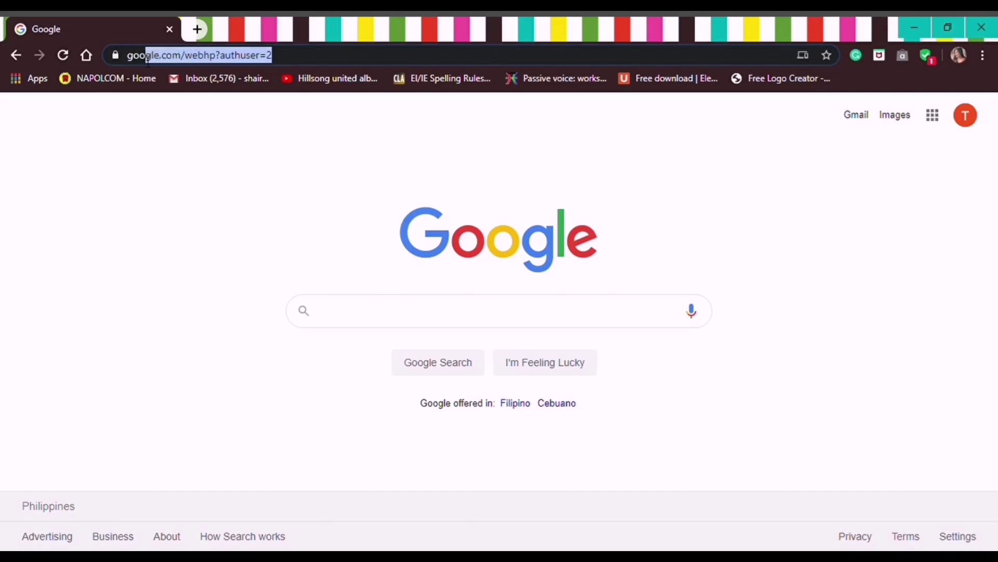
# Open the kahoot.com website
pyautogui.write('ka')
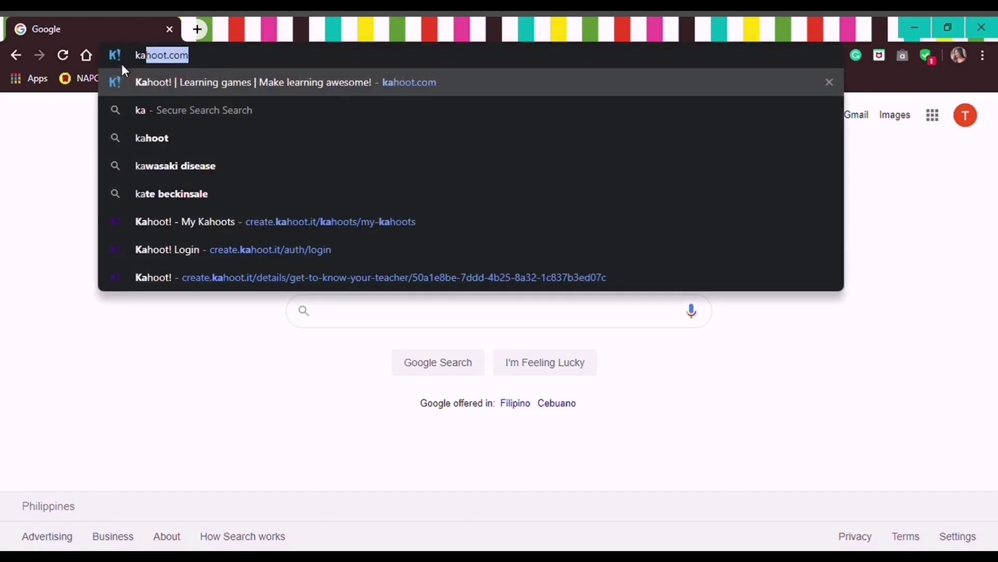
pyautogui.write('hoot.com')
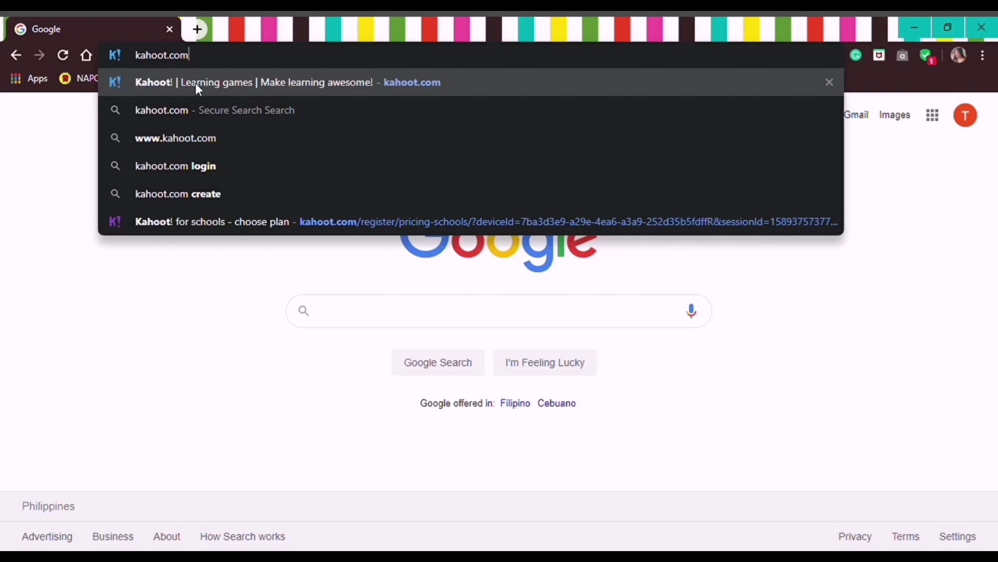
pyautogui.press('Return')
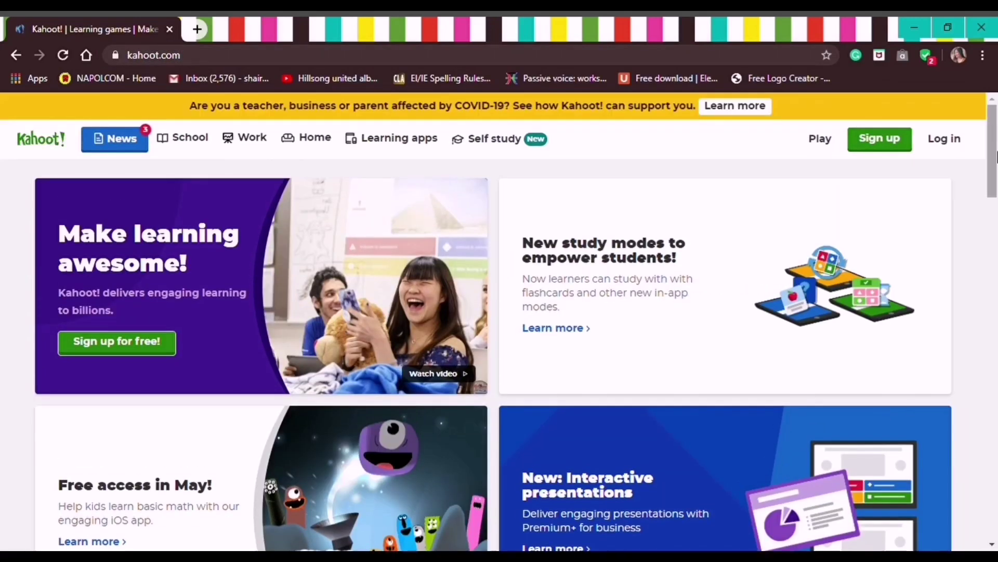
# Start signing up for a Teacher account with School as the workplace
pyautogui.click(890, 149)
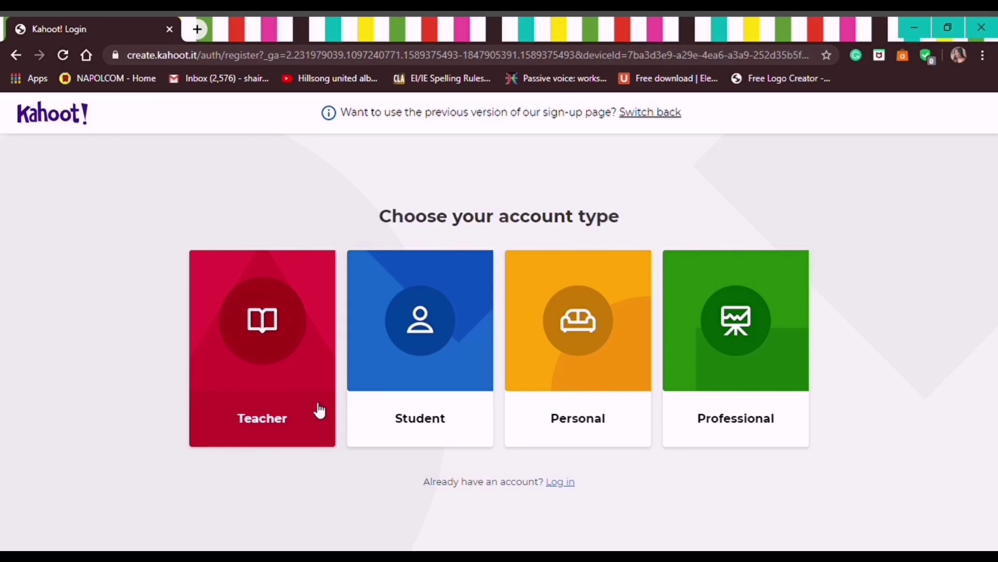
pyautogui.click(319, 411)
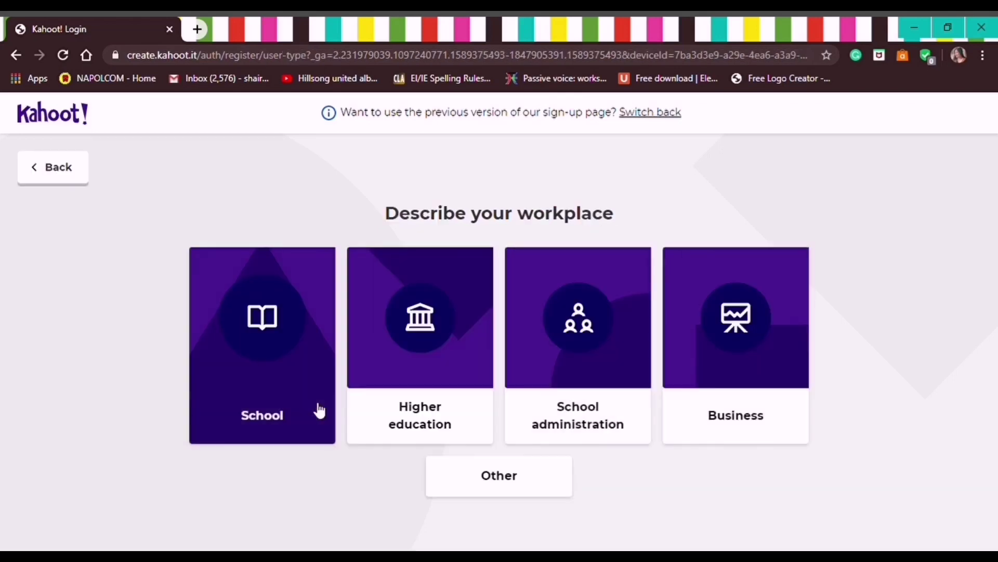
pyautogui.click(219, 365)
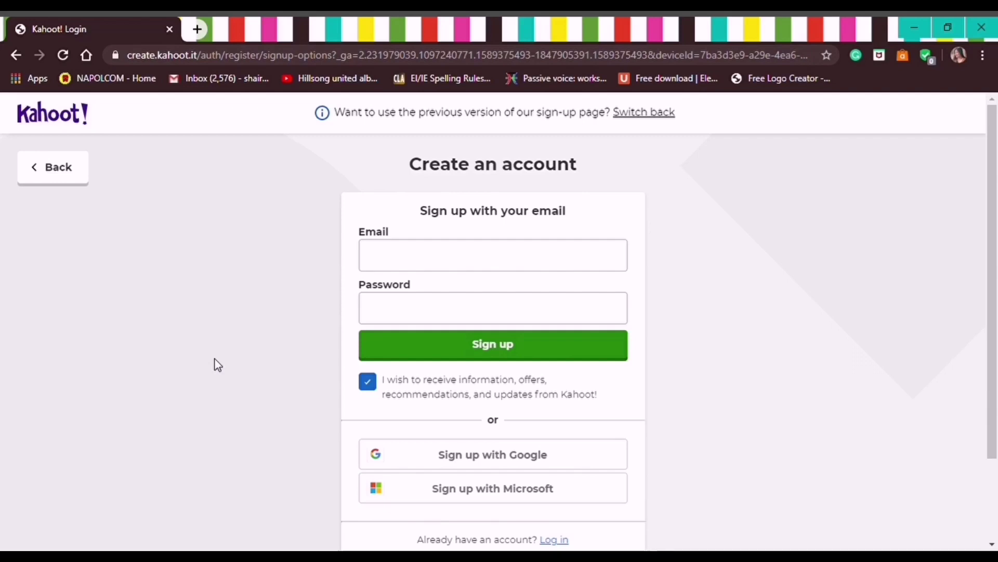
pyautogui.moveTo(993, 232); pyautogui.dragTo(996, 254)
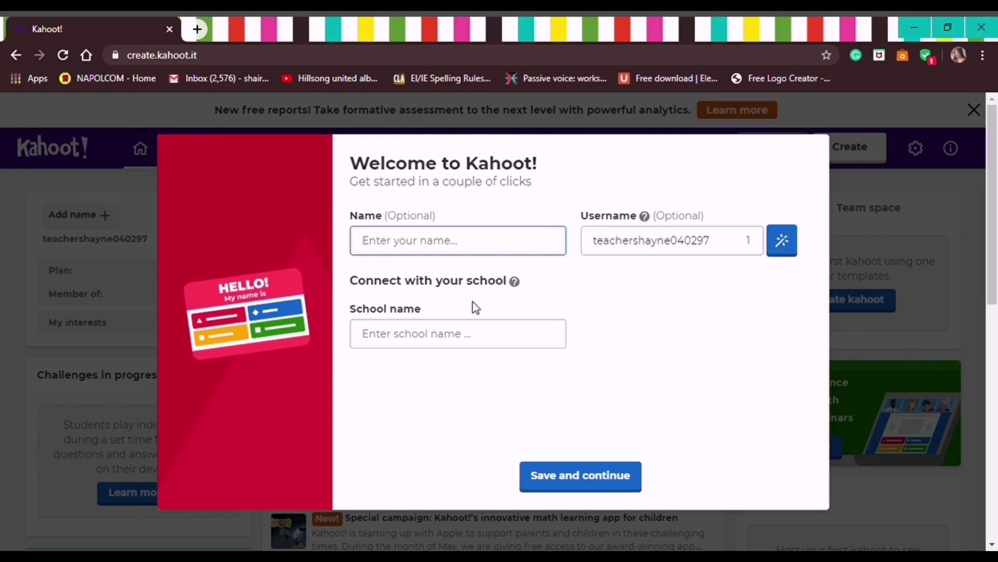
# Enter the teacher's display name in the welcome form and save it, leaving the school name empty
pyautogui.click(439, 252)
pyautogui.write('Teacher Shayne')
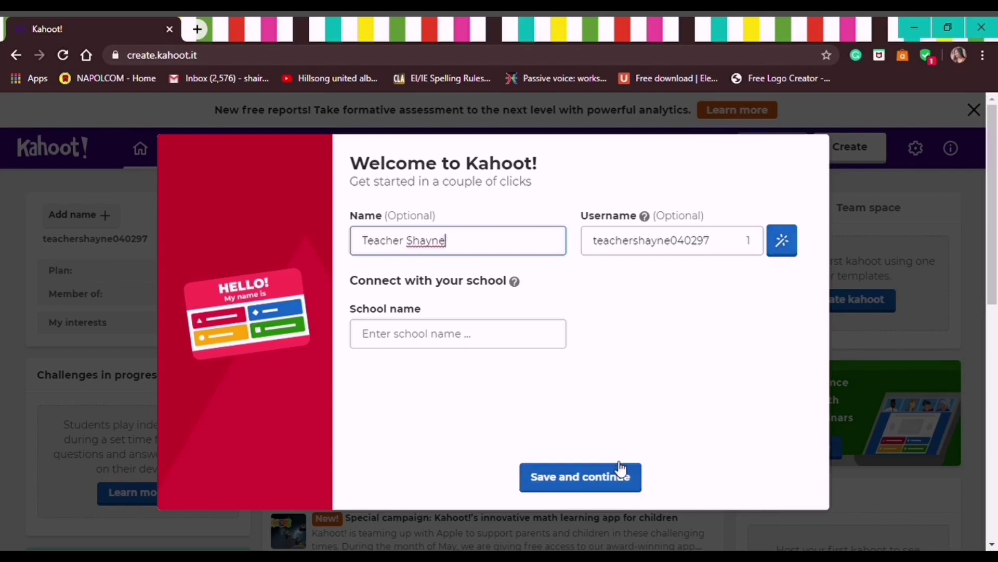
pyautogui.click(621, 479)
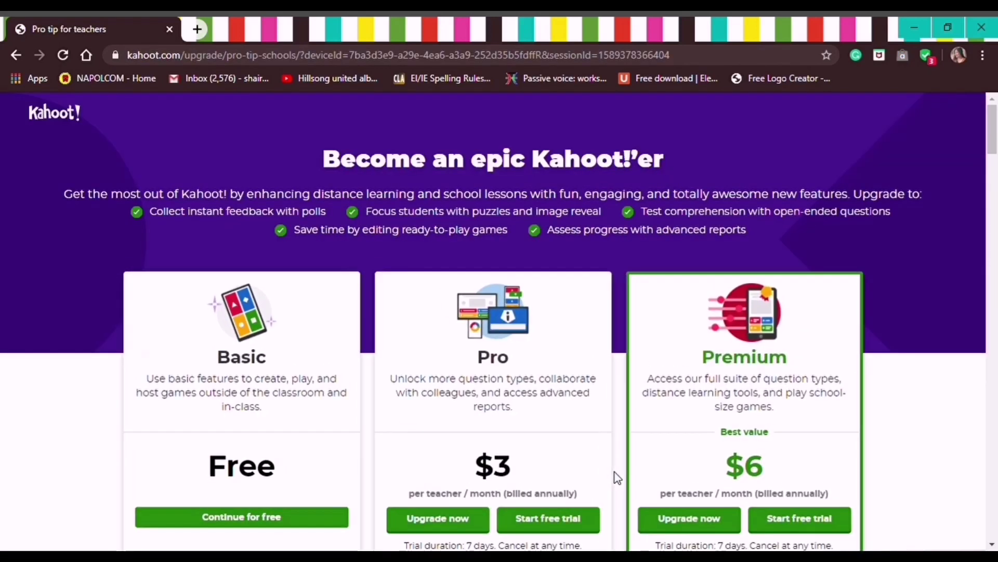
# Look through the plan comparison and continue with the free Basic plan
pyautogui.moveTo(994, 150); pyautogui.dragTo(229, 215)
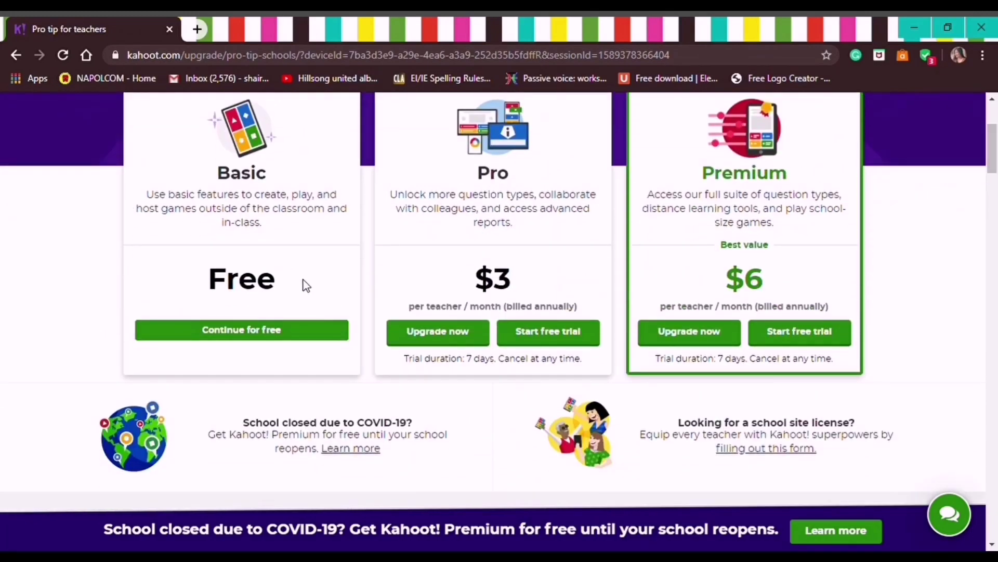
pyautogui.moveTo(995, 170); pyautogui.dragTo(995, 335)
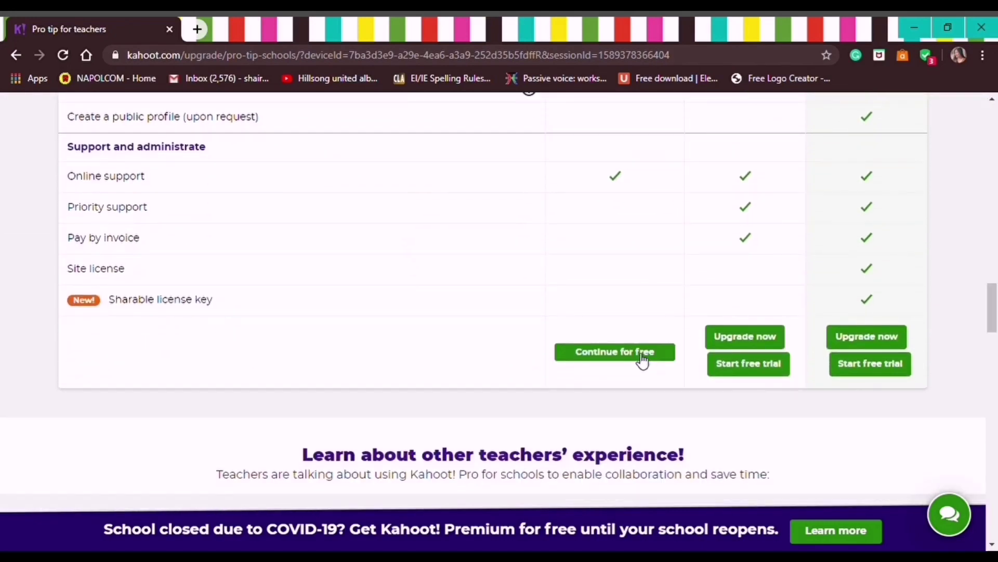
pyautogui.click(601, 356)
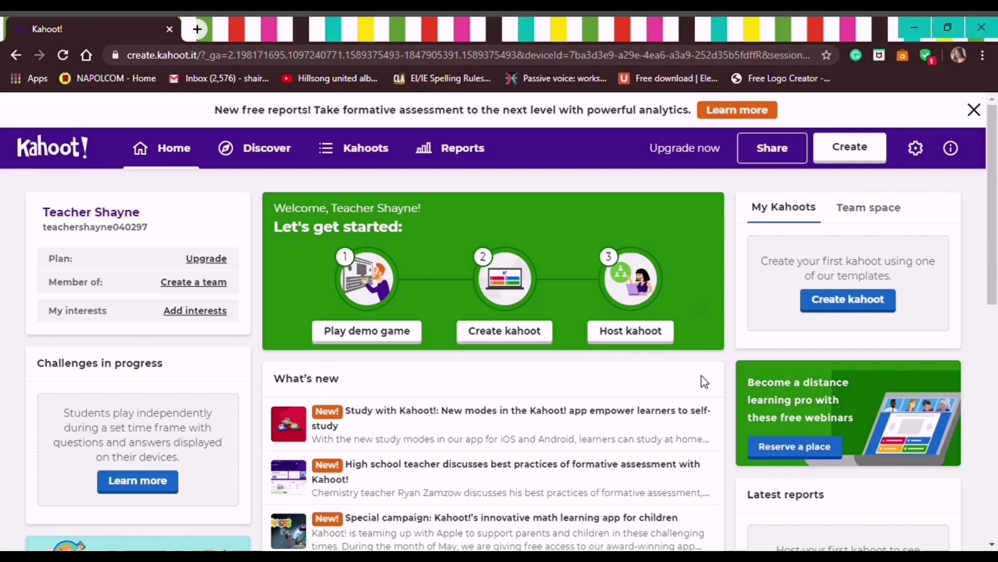
# Open the list of own kahoots and create a new blank kahoot from there
pyautogui.moveTo(994, 219)
pyautogui.mouseDown()
pyautogui.moveTo(996, 330)
pyautogui.moveTo(996, 217)
pyautogui.mouseUp()
pyautogui.click(863, 153)
pyautogui.click(348, 146)
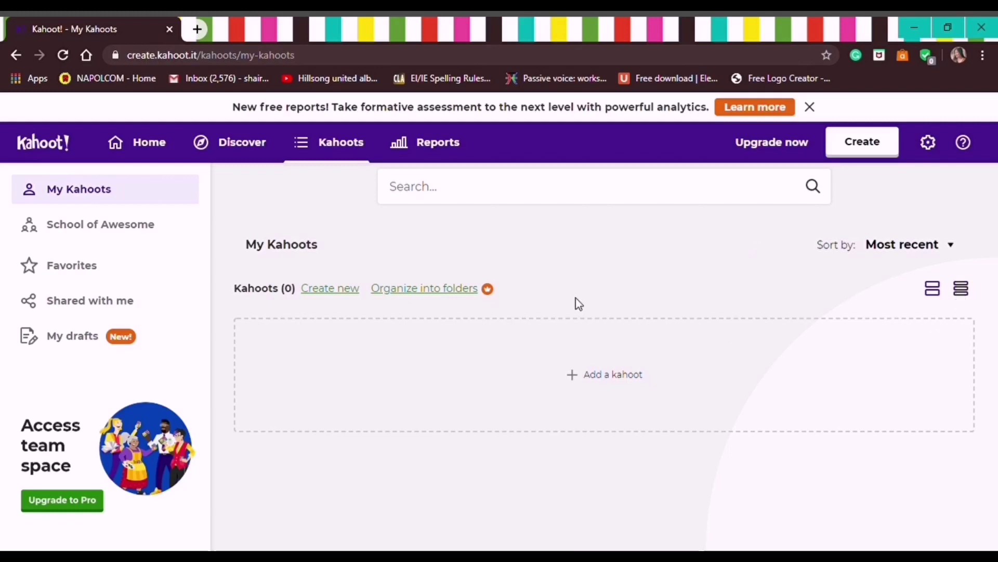
pyautogui.click(861, 150)
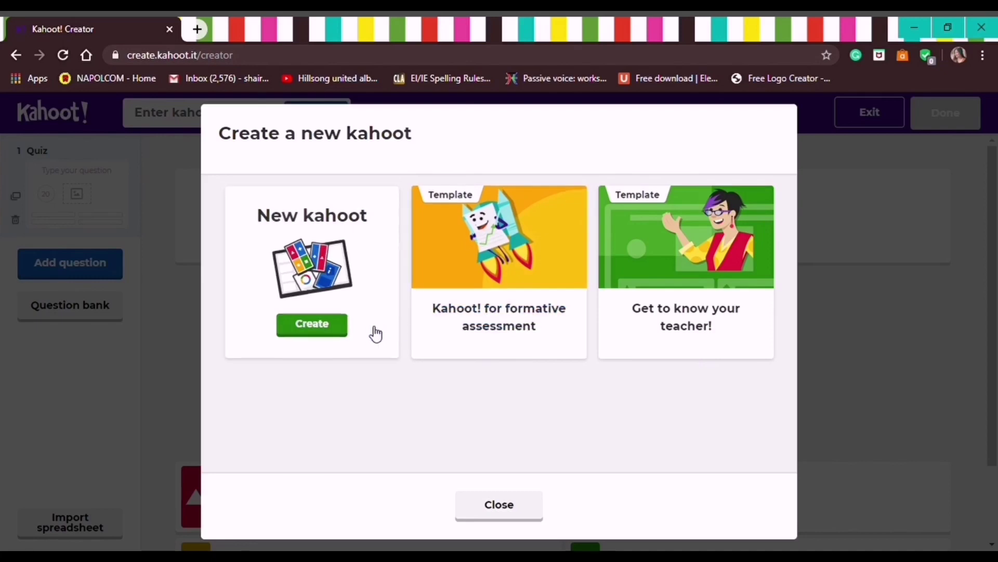
pyautogui.click(333, 333)
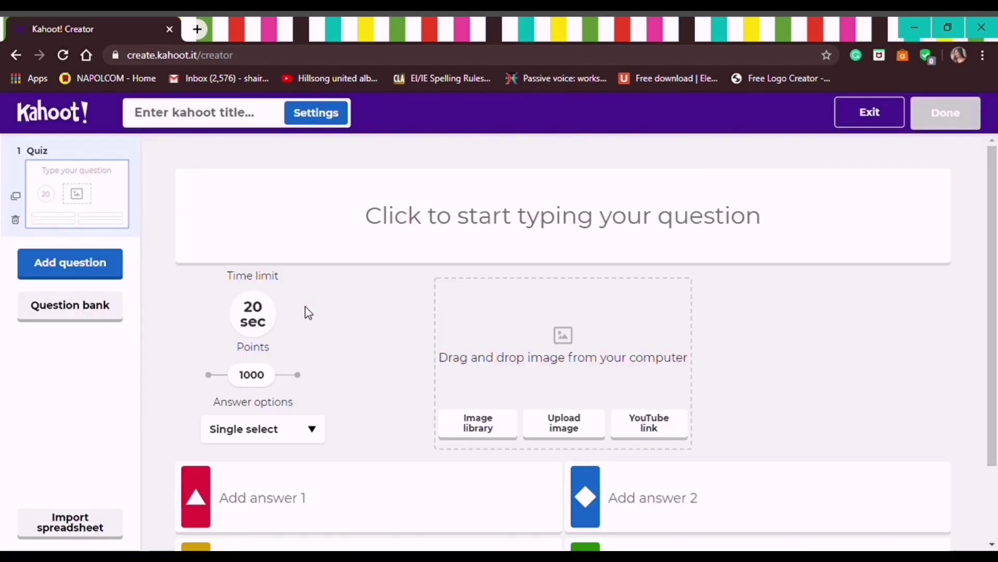
# Keep the question's time limit at 20 sec and try the 0 and 2000 point settings before returning to 1000
pyautogui.click(264, 325)
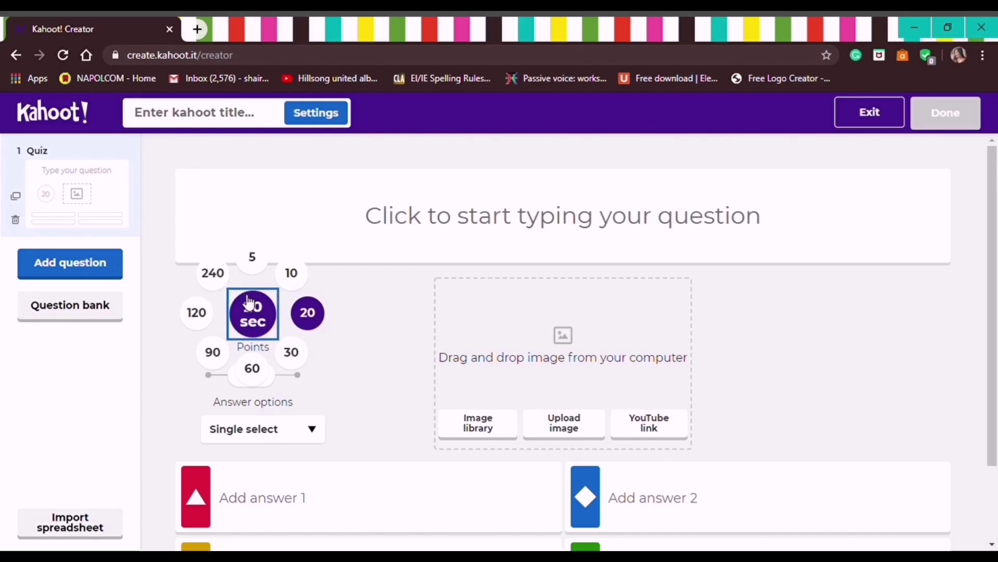
pyautogui.click(310, 314)
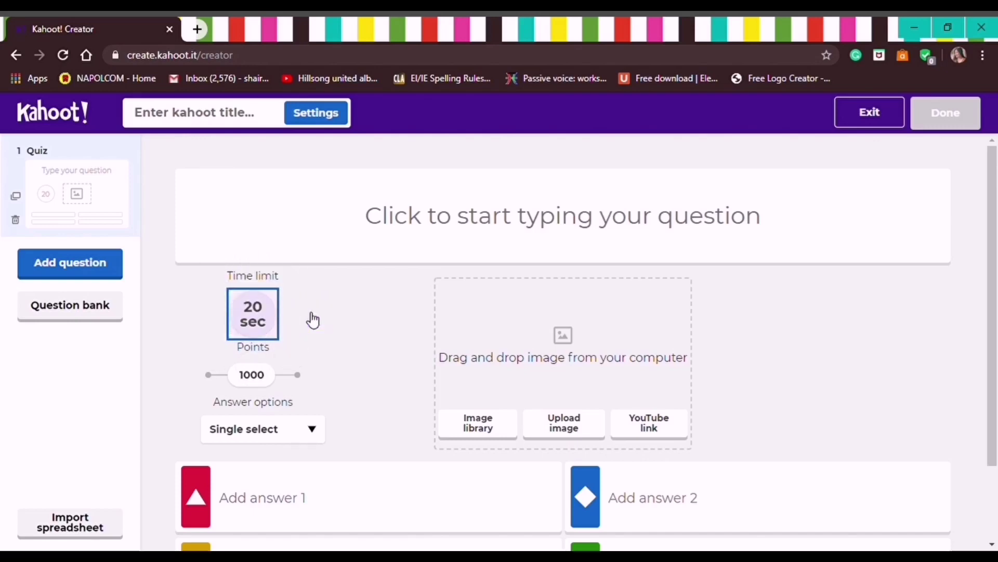
pyautogui.click(209, 375)
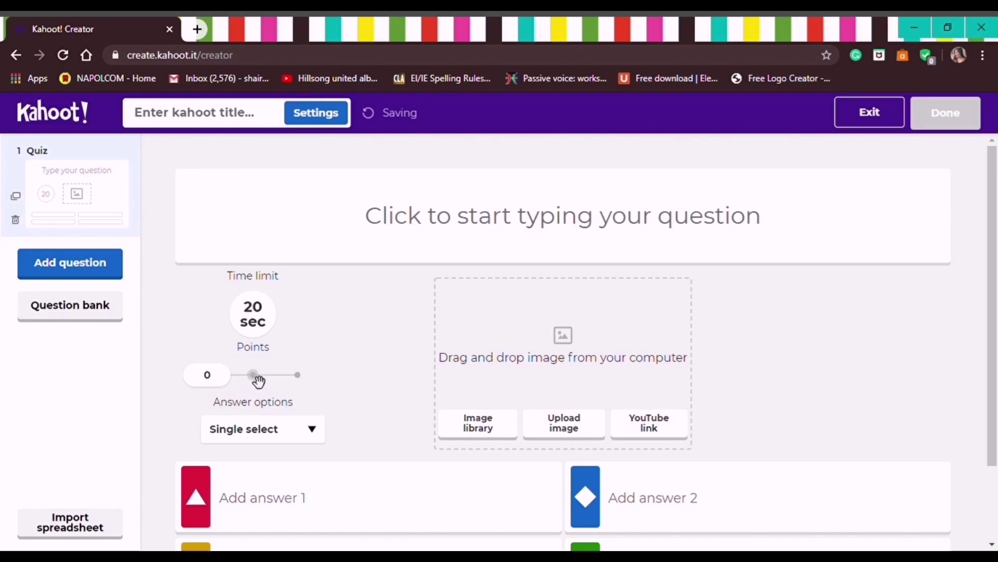
pyautogui.click(255, 379)
pyautogui.click(300, 380)
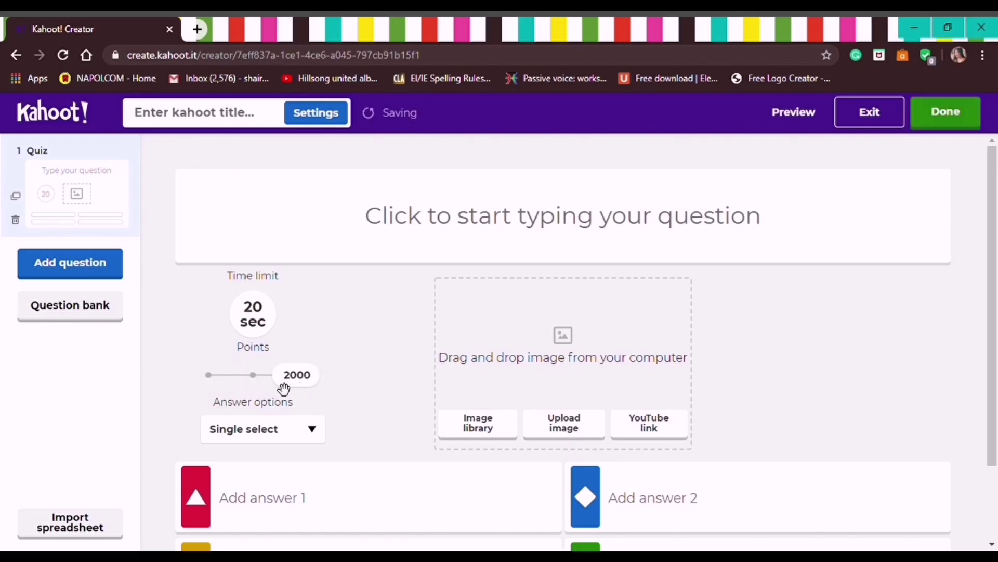
pyautogui.click(252, 376)
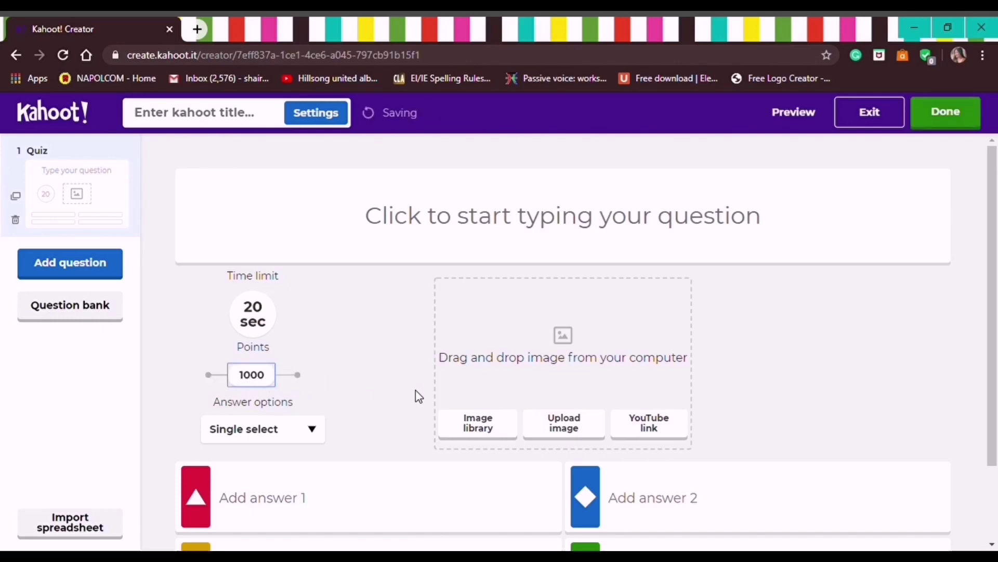
# Examine the answer options available for the question, leaving Single select chosen
pyautogui.click(301, 437)
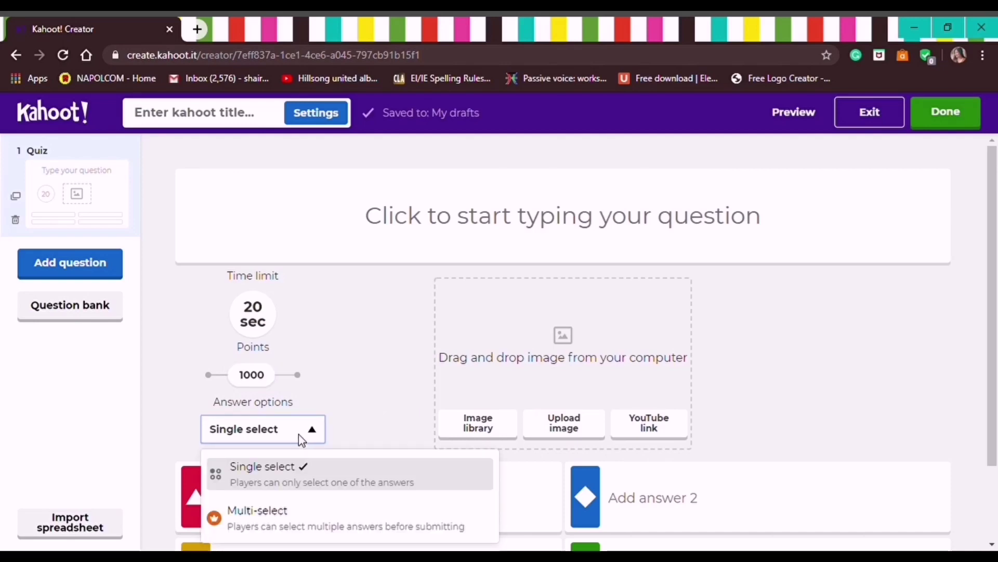
pyautogui.click(300, 437)
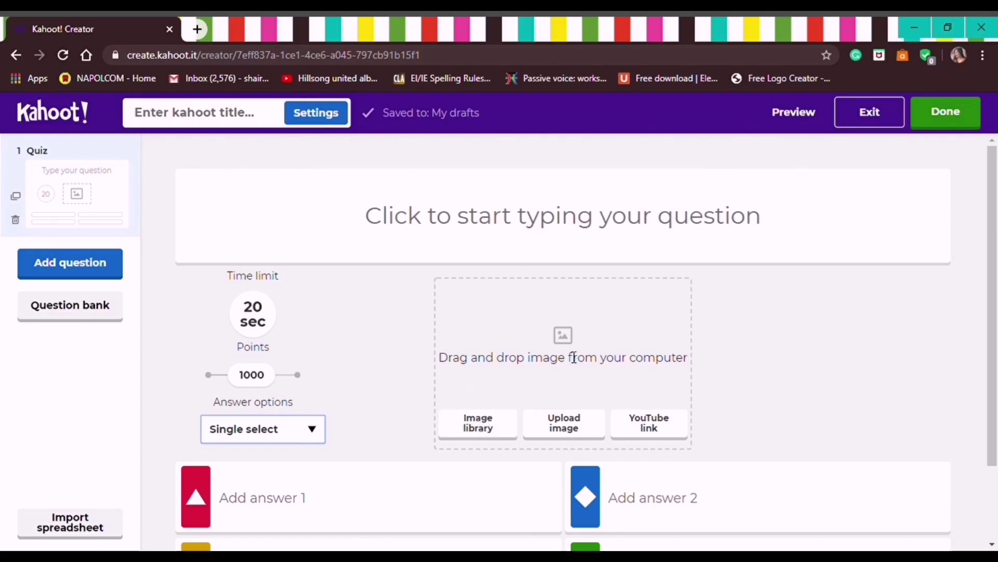
pyautogui.scroll(-1, 993, 270)
pyautogui.scroll(1, 996, 266)
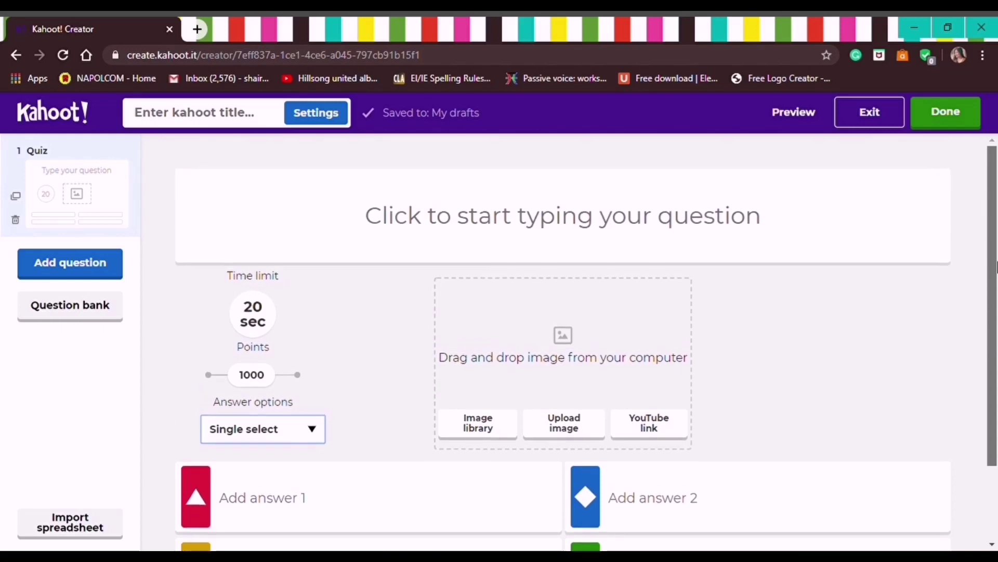
# Enter "What is the secret of delightful pastry?" as the text of the first question
pyautogui.click(569, 219)
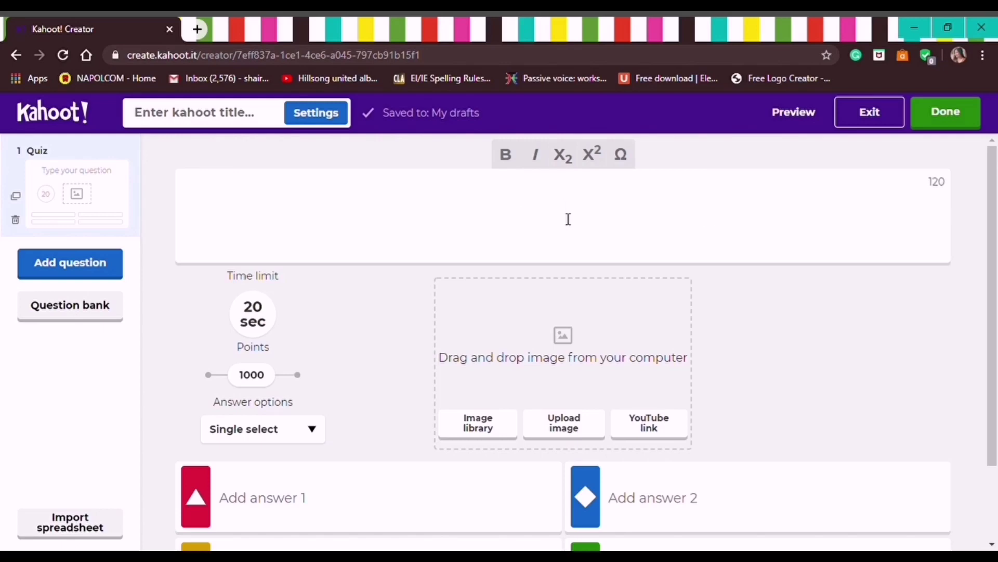
pyautogui.write('What')
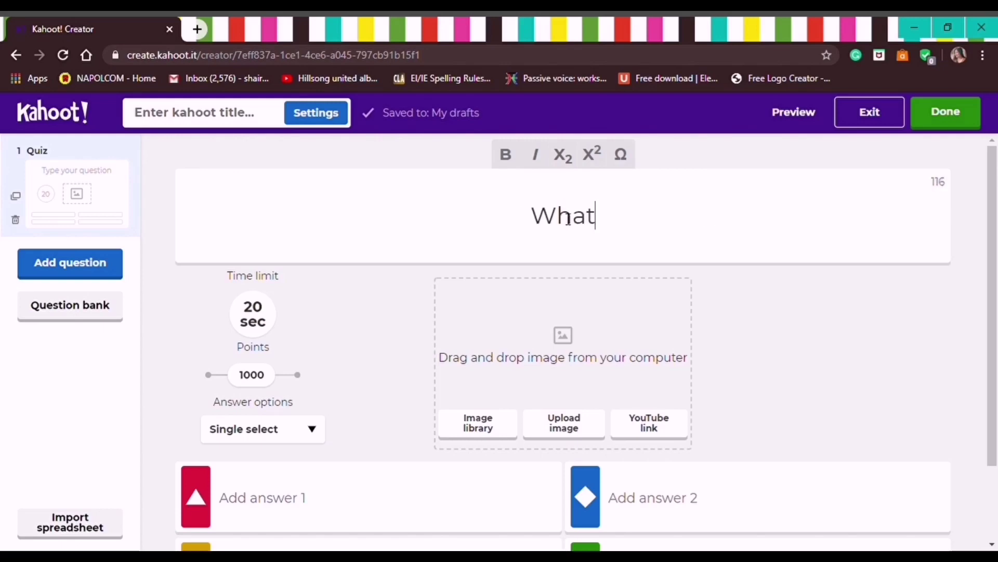
pyautogui.write(' is the sec')
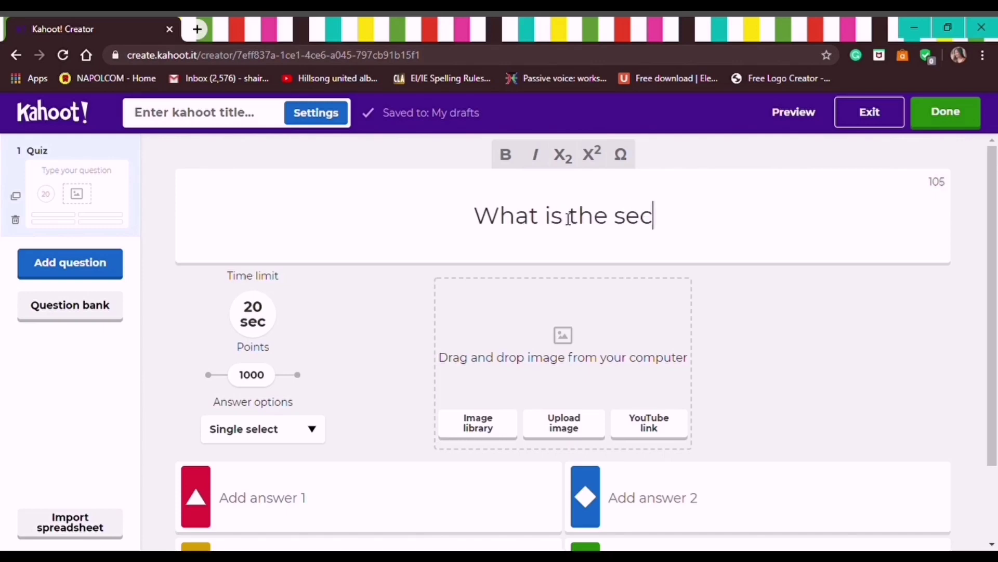
pyautogui.write('ret of deli')
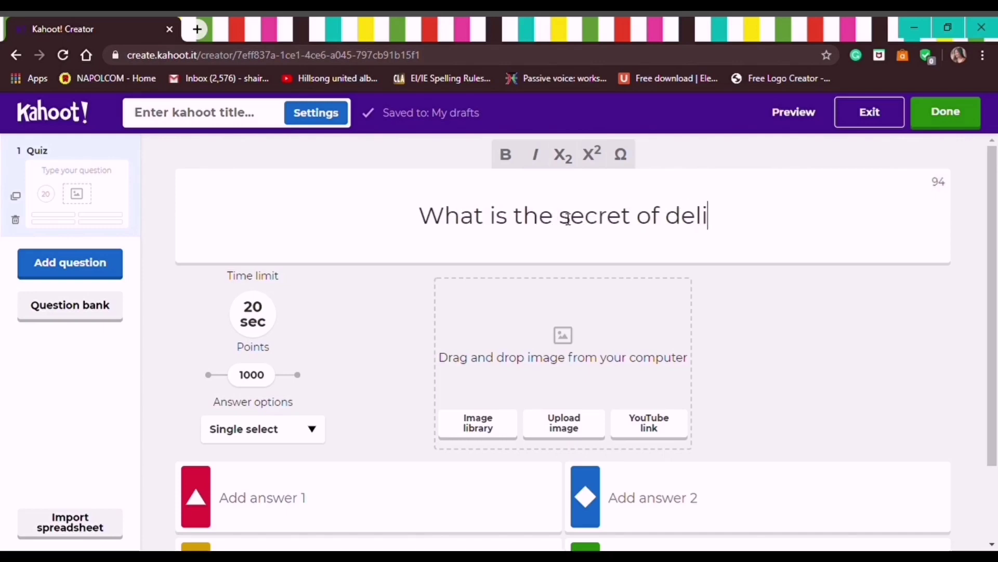
pyautogui.write('ghtful pas')
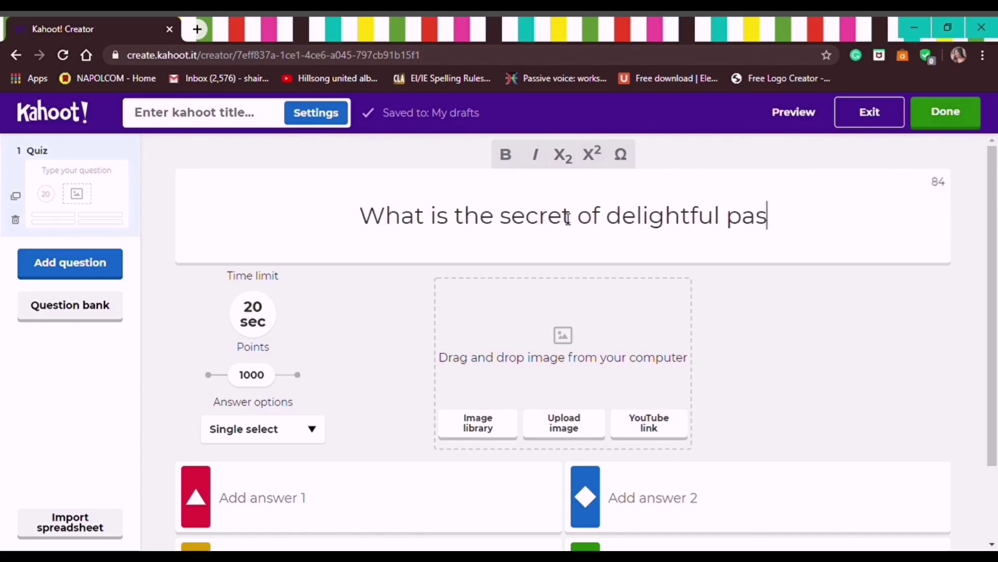
pyautogui.write('try?')
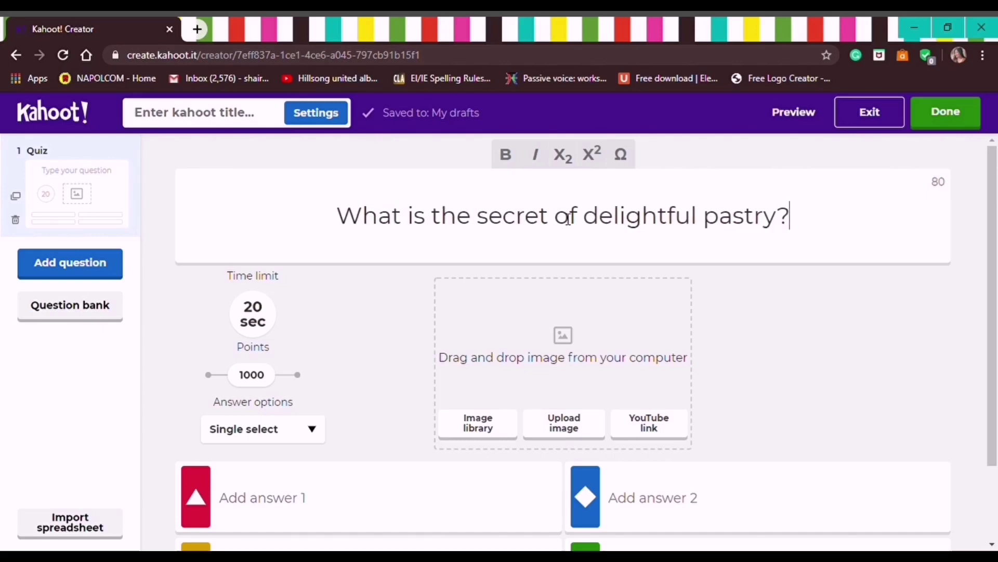
# Enter "Filling" as answer 1 of the pastry question
pyautogui.moveTo(995, 262); pyautogui.dragTo(996, 338)
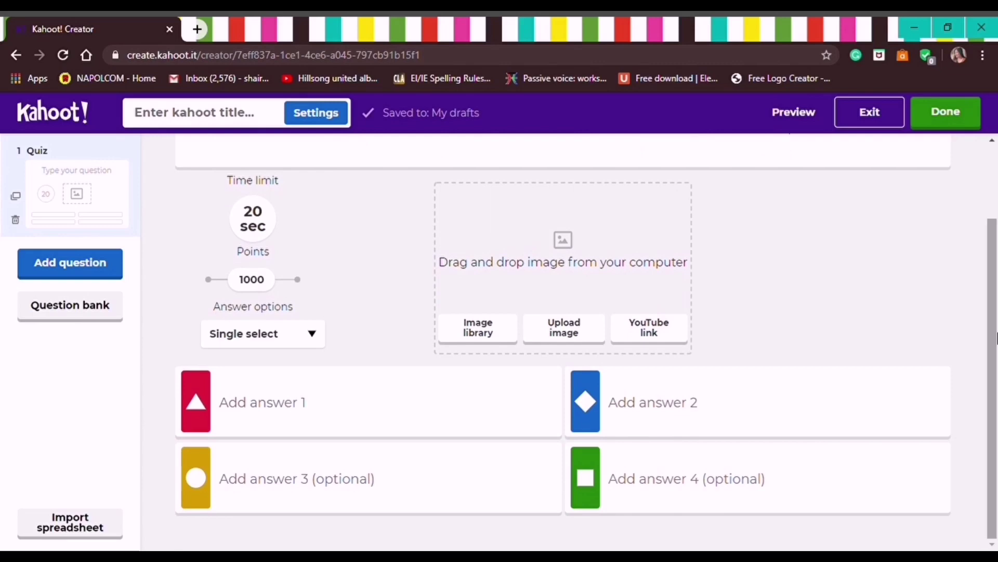
pyautogui.click(447, 409)
pyautogui.write('illinf')
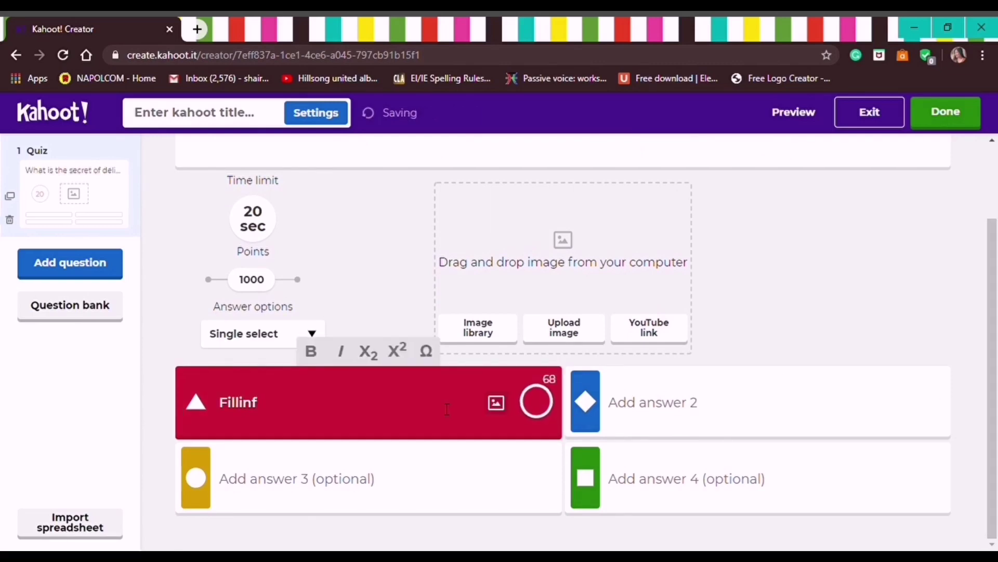
# Enter "Ingredients" as answer 2 and mark it as the correct answer
pyautogui.click(816, 422)
pyautogui.write('I')
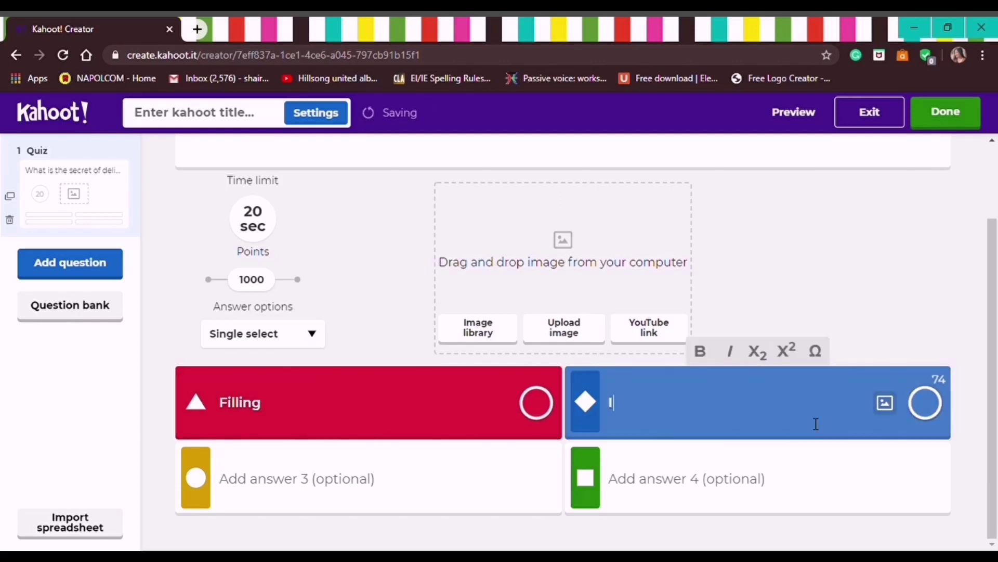
pyautogui.write('ngredients')
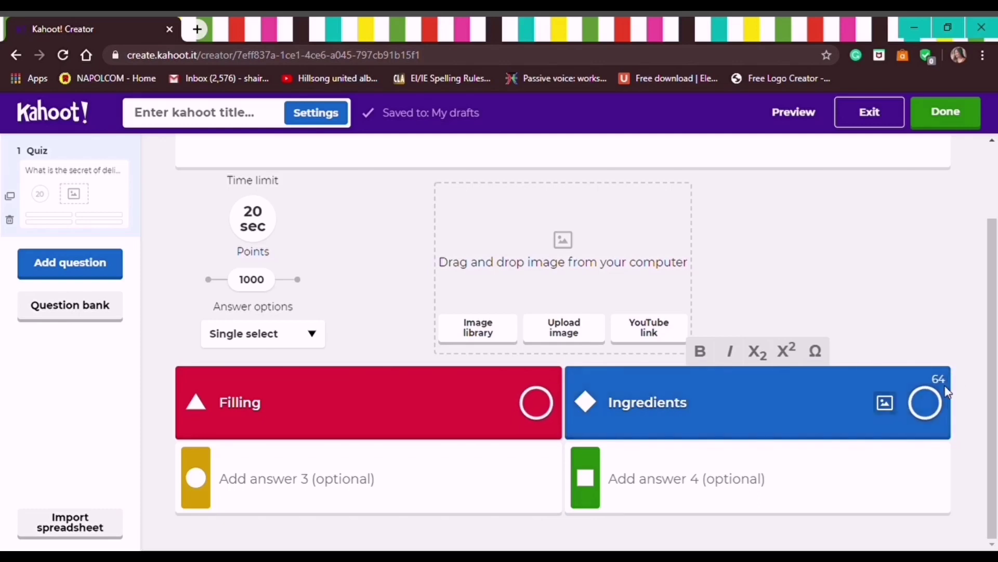
pyautogui.click(925, 402)
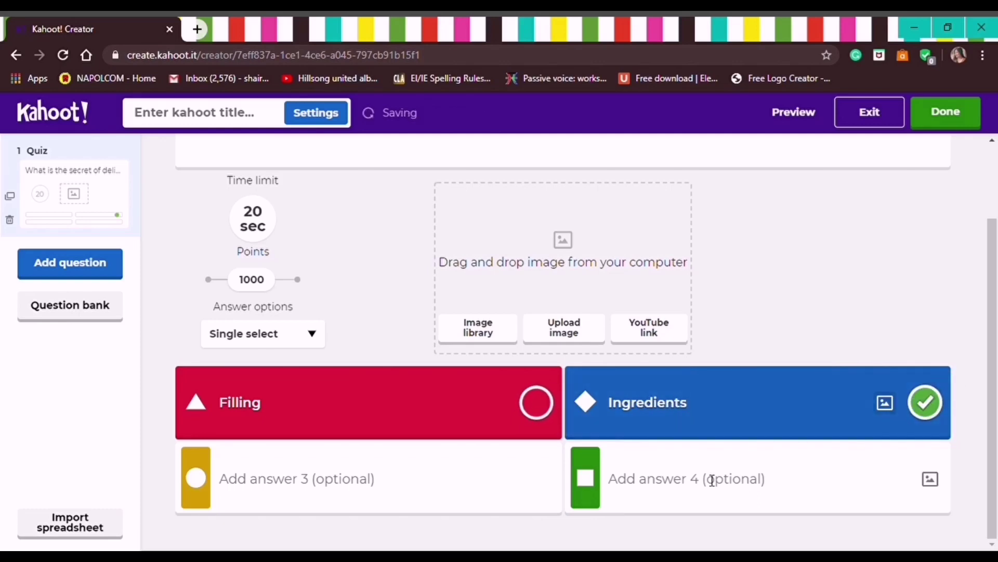
# Enter "Pie crust" as answer 3 of the pastry question
pyautogui.click(329, 493)
pyautogui.write('Pie crust')
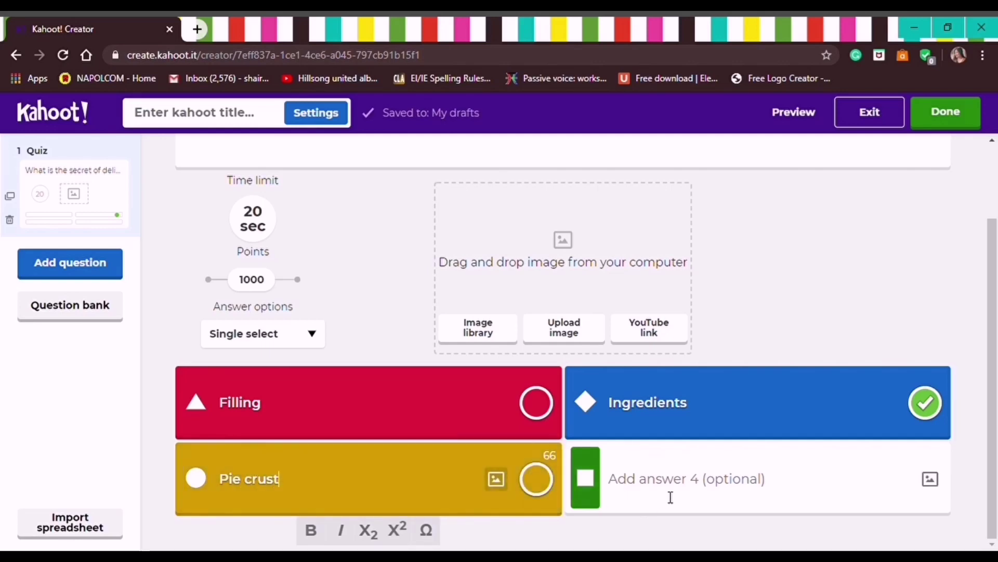
# Enter "Pressed cookies" as answer 4 of the pastry question
pyautogui.click(671, 498)
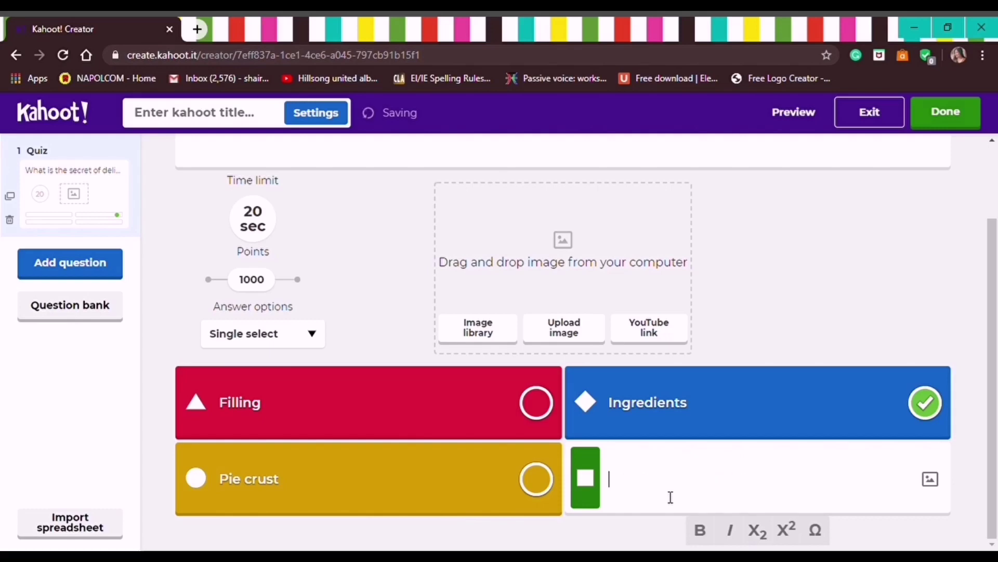
pyautogui.write('Pressed cookies')
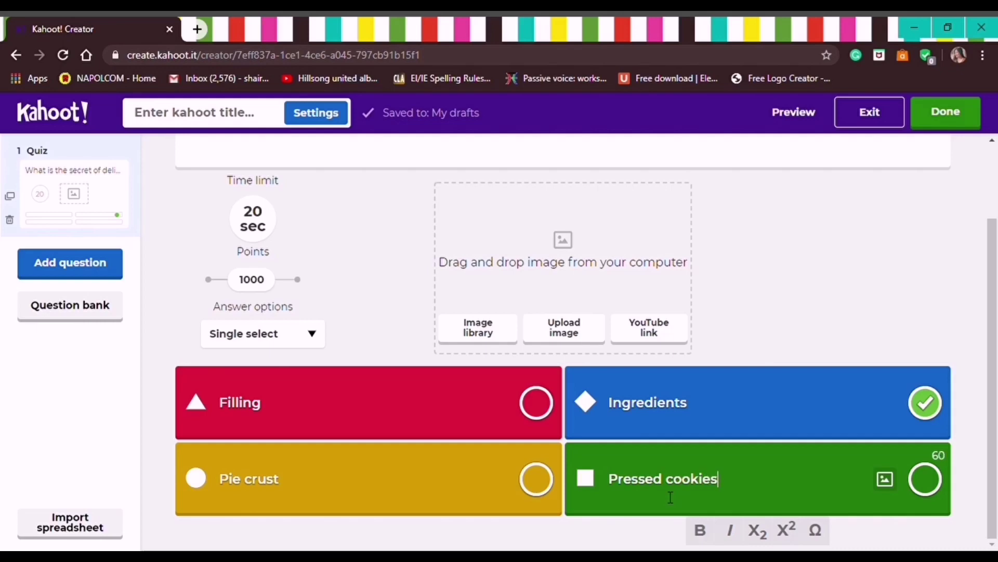
# Add the photo of pastries on tiered plates from the image library's Food & Drink category to the pastry question
pyautogui.scroll(1, 996, 268)
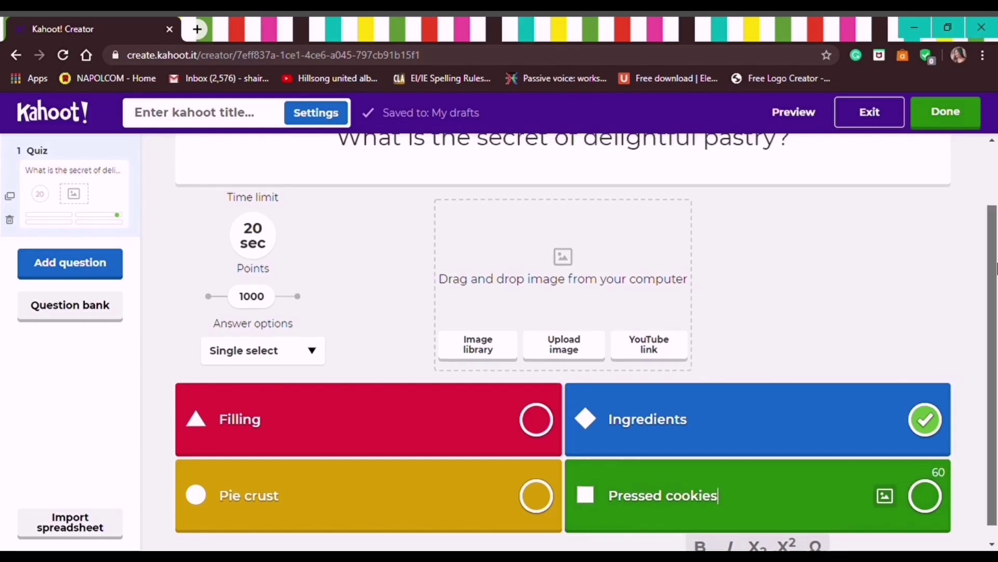
pyautogui.scroll(2, 996, 268)
pyautogui.scroll(-1, 780, 312)
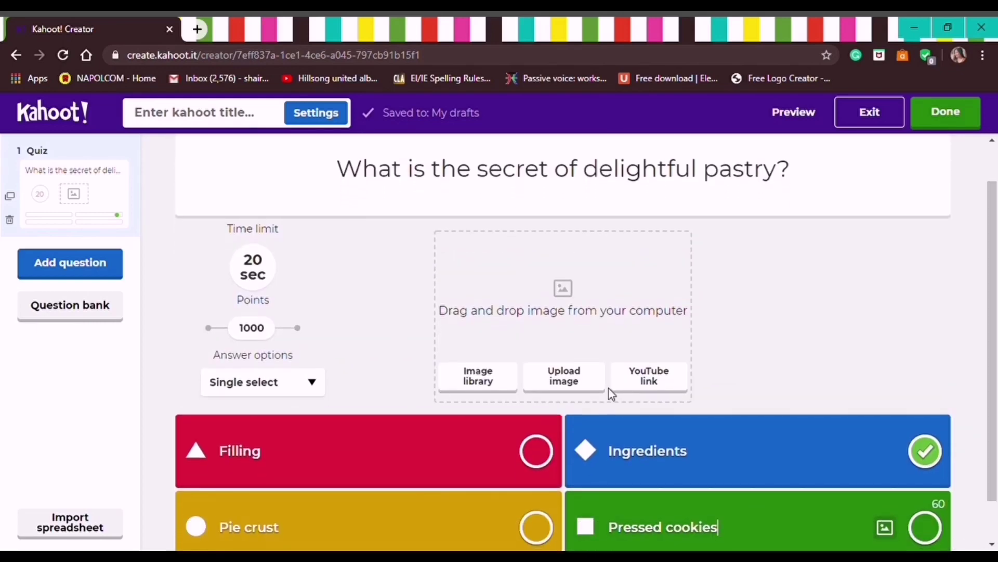
pyautogui.click(496, 382)
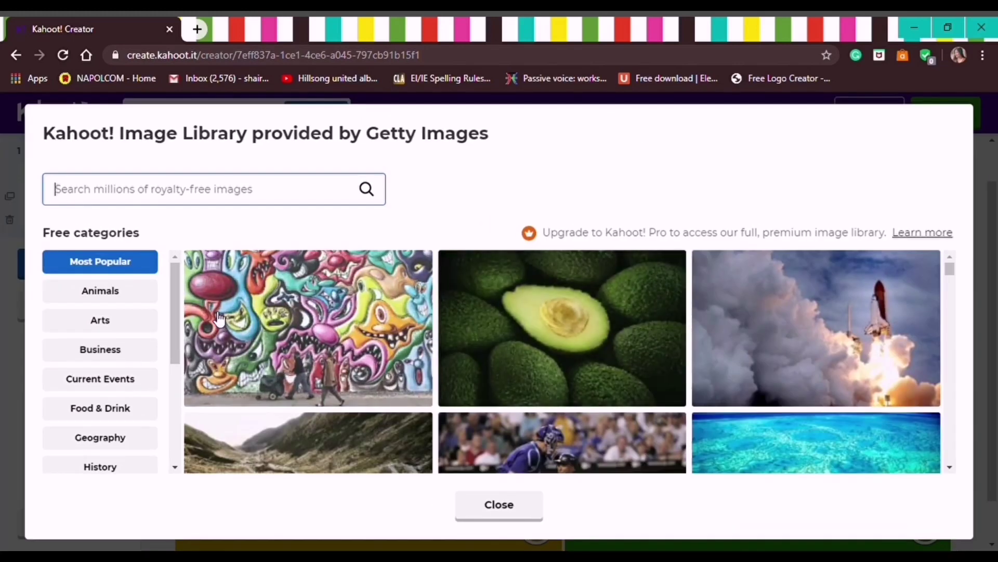
pyautogui.click(127, 409)
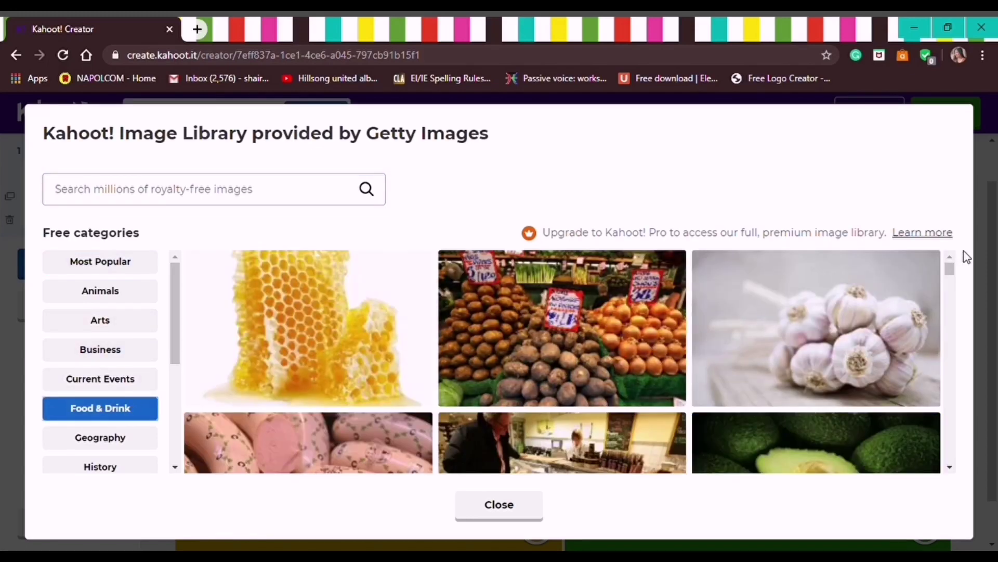
pyautogui.moveTo(950, 273); pyautogui.dragTo(964, 321)
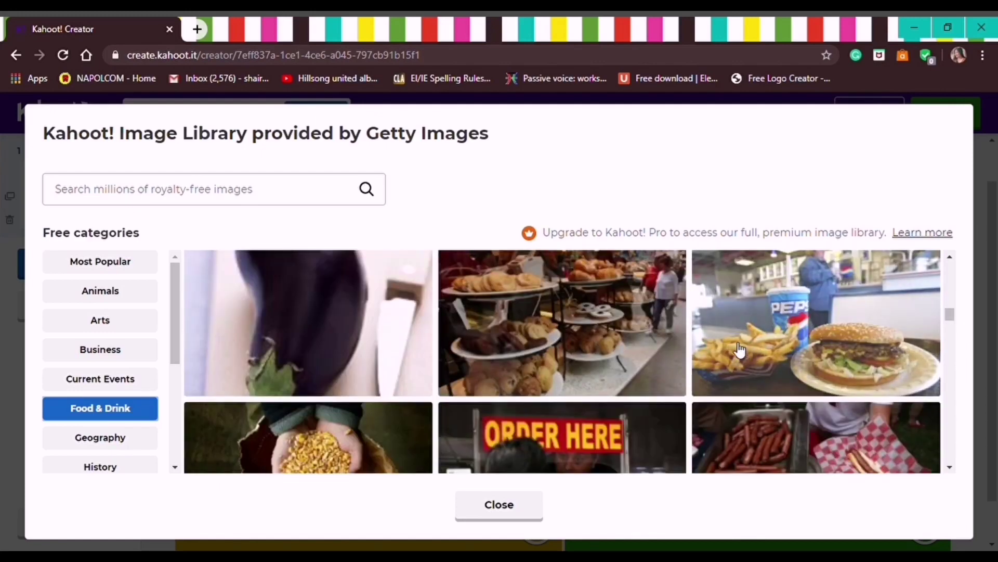
pyautogui.click(605, 330)
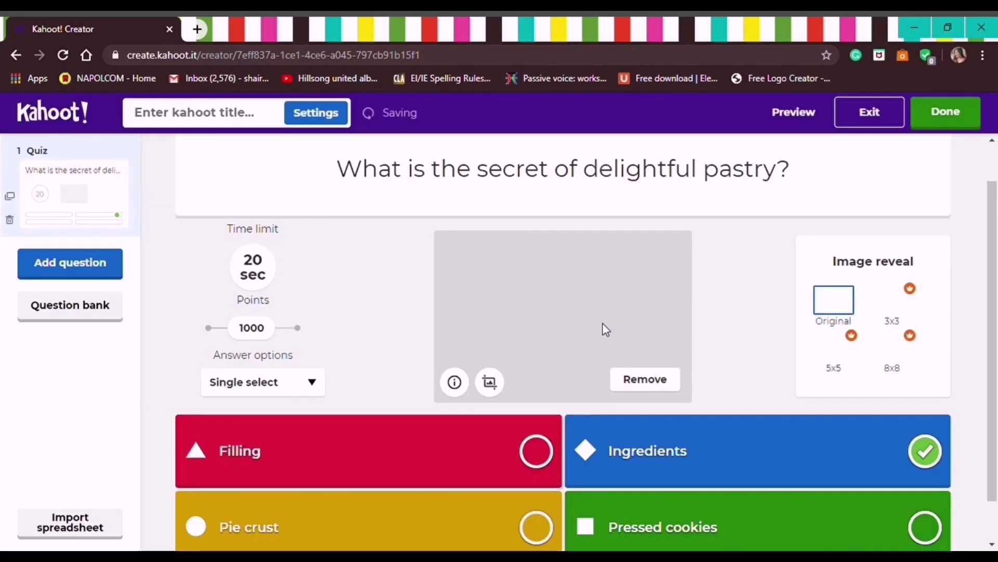
pyautogui.scroll(-1, 996, 367)
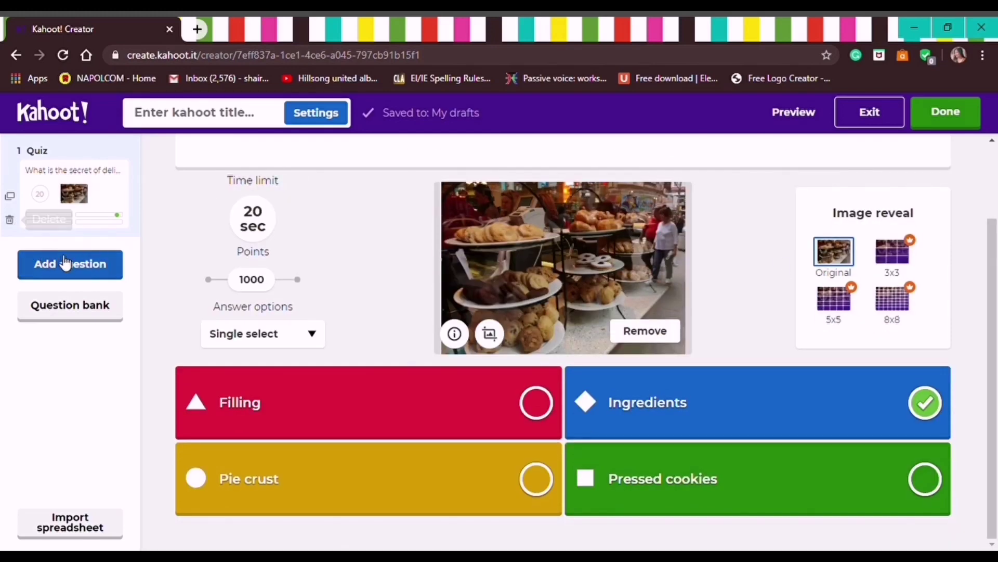
# Add a second question of the Quiz type to the kahoot
pyautogui.click(112, 271)
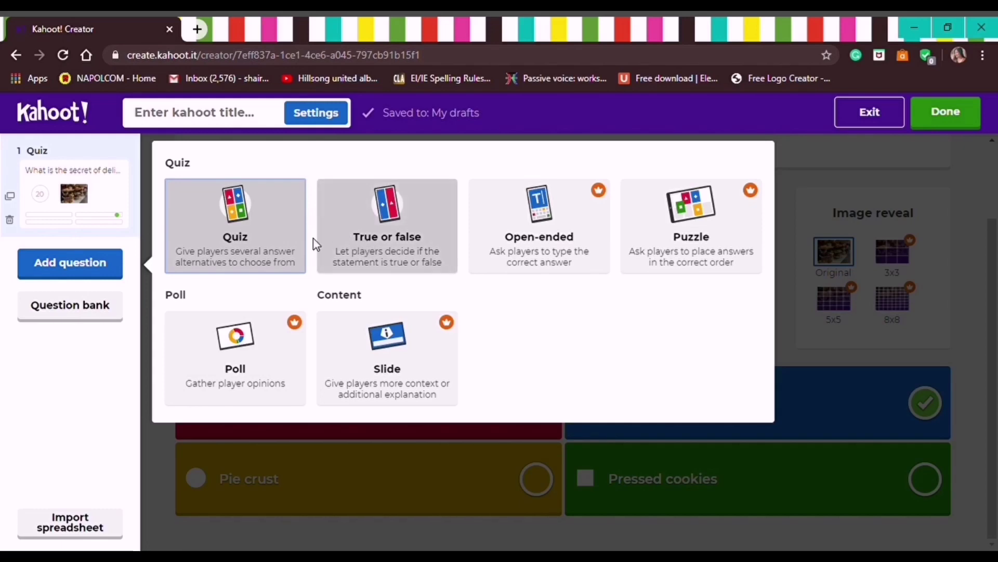
pyautogui.click(271, 242)
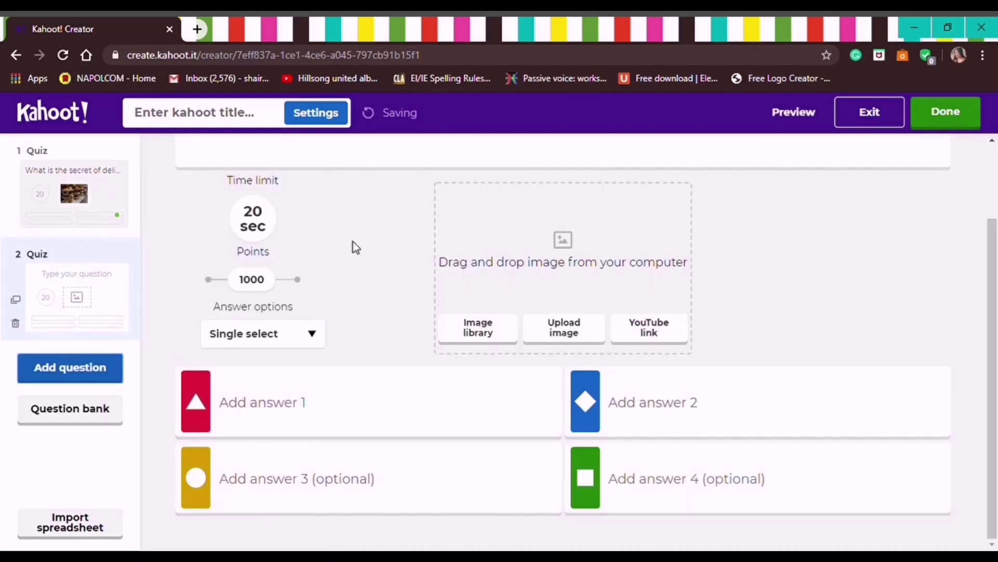
pyautogui.scroll(2, 776, 300)
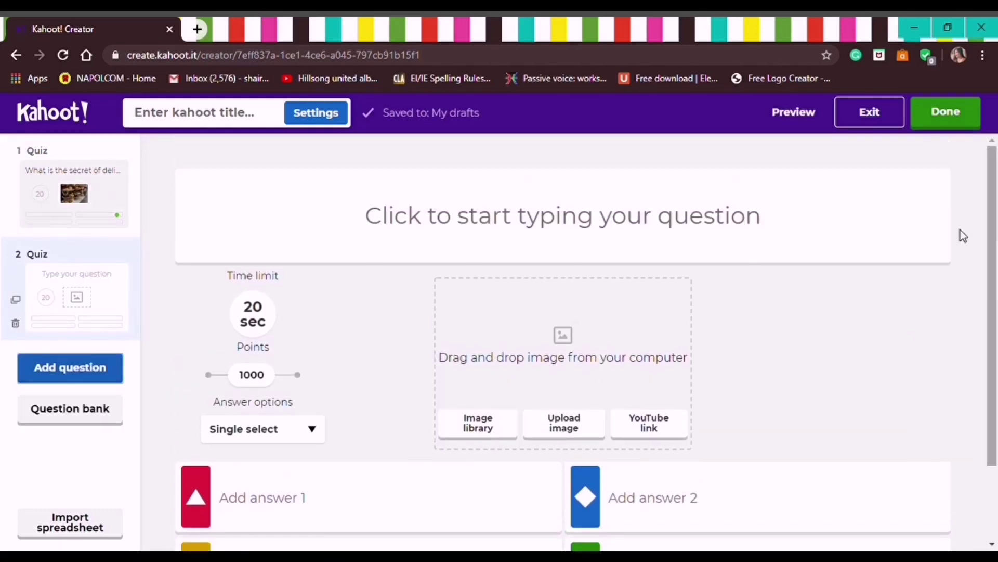
# Enter "Which of the following is referred to as small flat sweet cake?" as the text of the second question
pyautogui.click(768, 214)
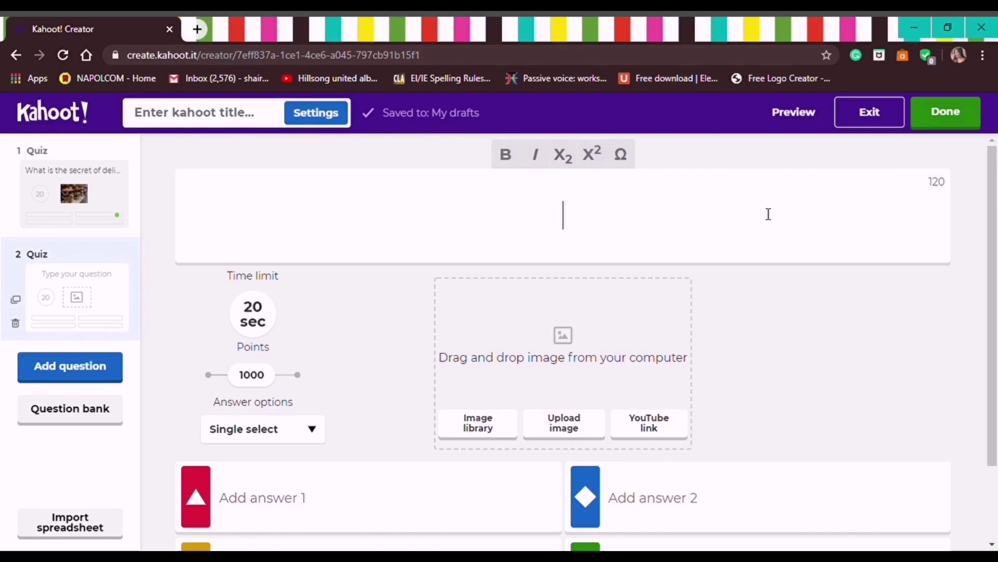
pyautogui.write('Wh')
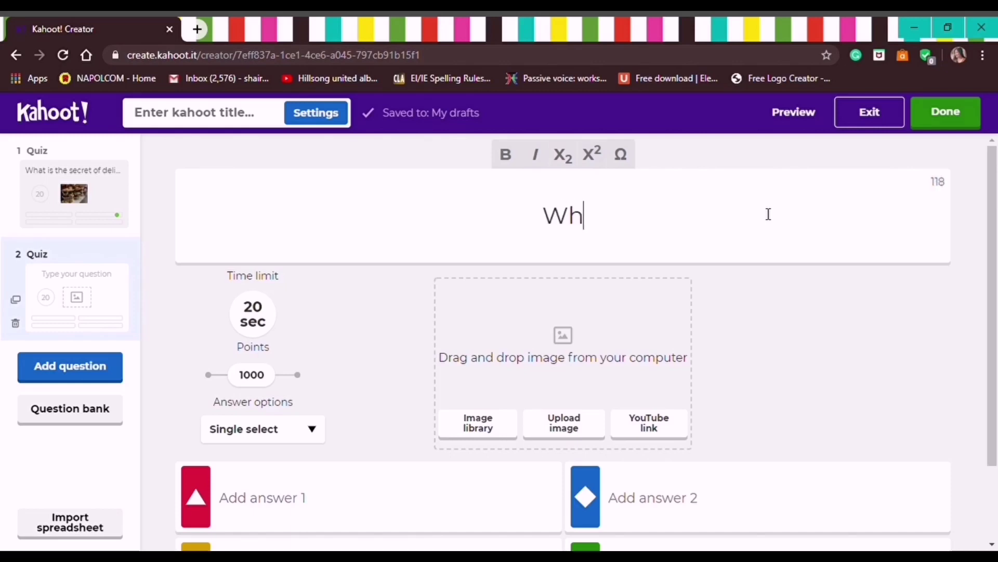
pyautogui.write('ich of t')
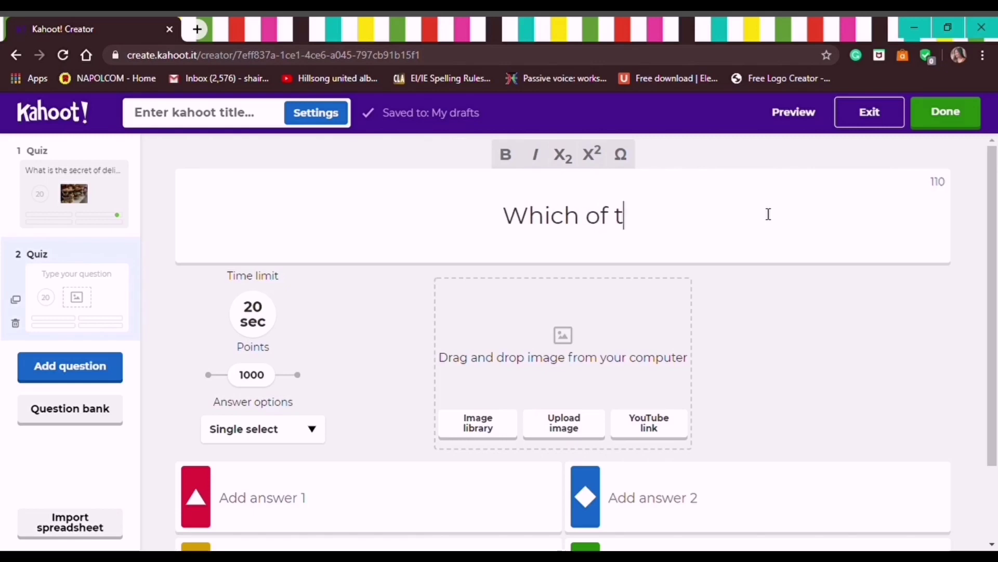
pyautogui.write('he follo')
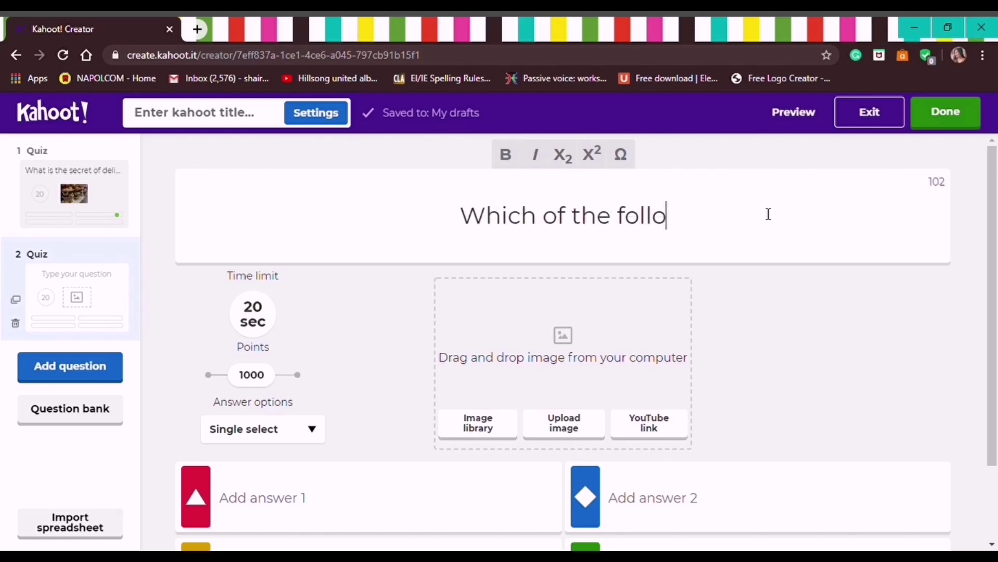
pyautogui.write('wing is referred to as')
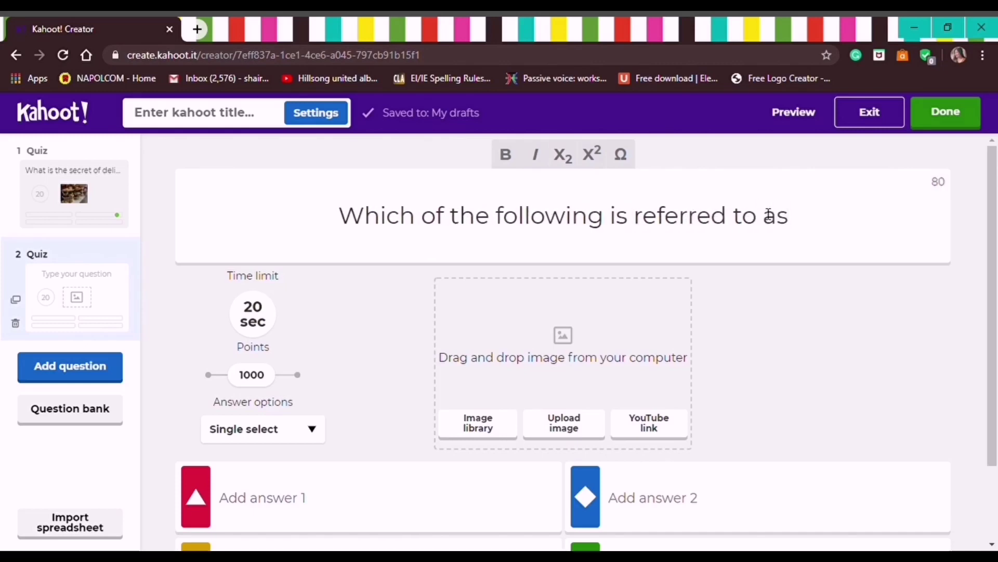
pyautogui.write(' smal')
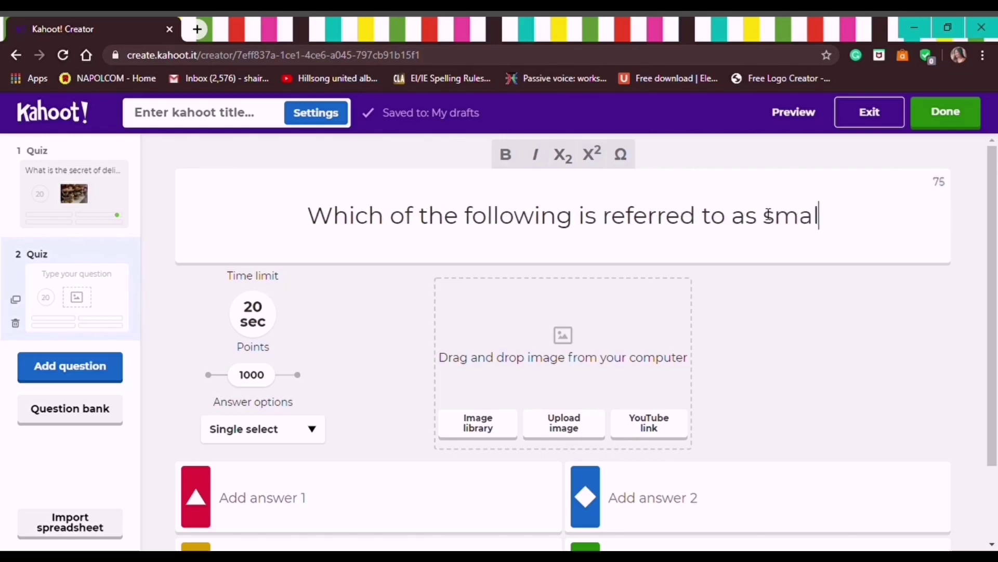
pyautogui.write('l flat ')
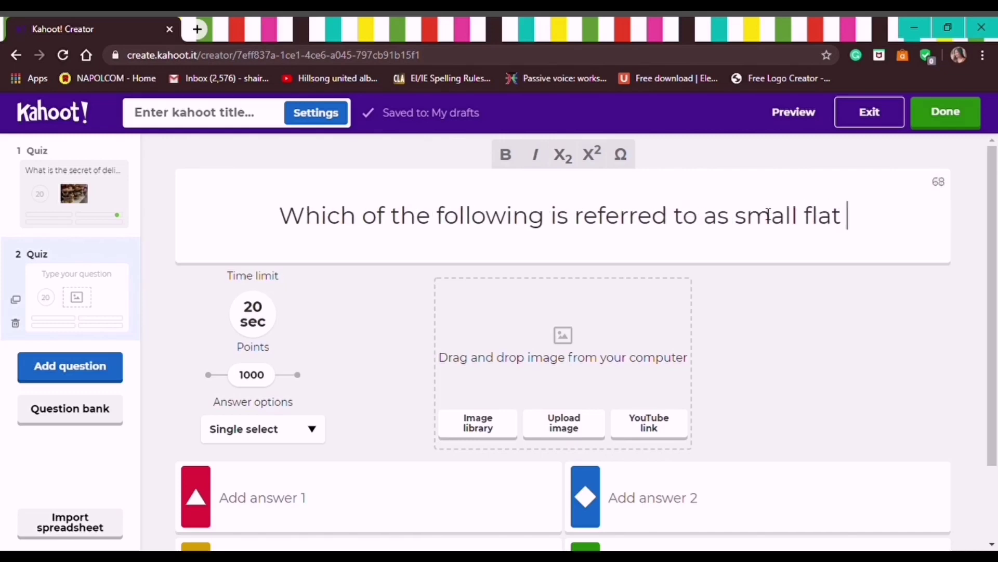
pyautogui.write('sweer')
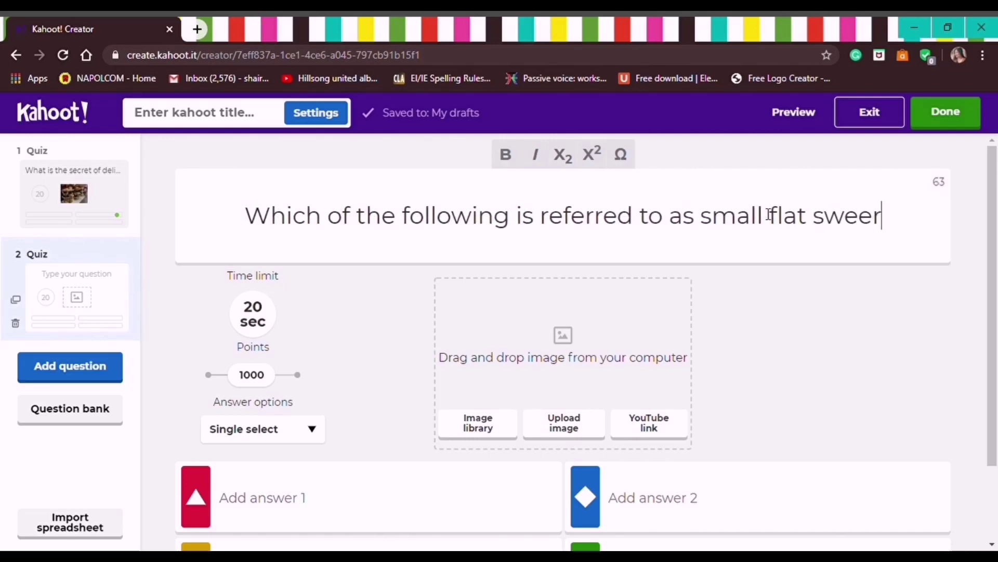
pyautogui.press('BackSpace')
pyautogui.write('t cak')
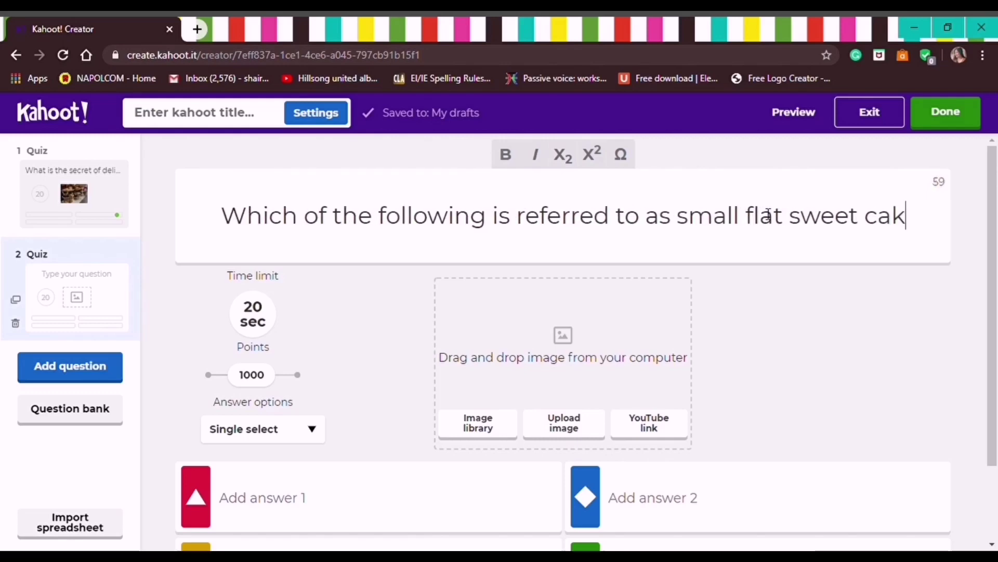
pyautogui.write('e?')
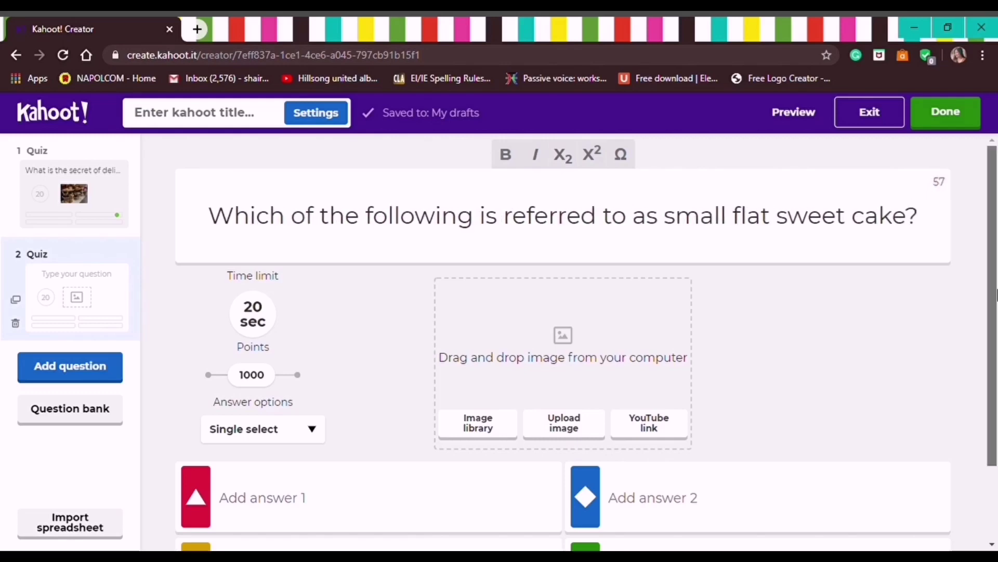
# Enter "biscuits" as answer 1 and "muffins" as answer 2 of the sweet cake question
pyautogui.scroll(-1, 996, 294)
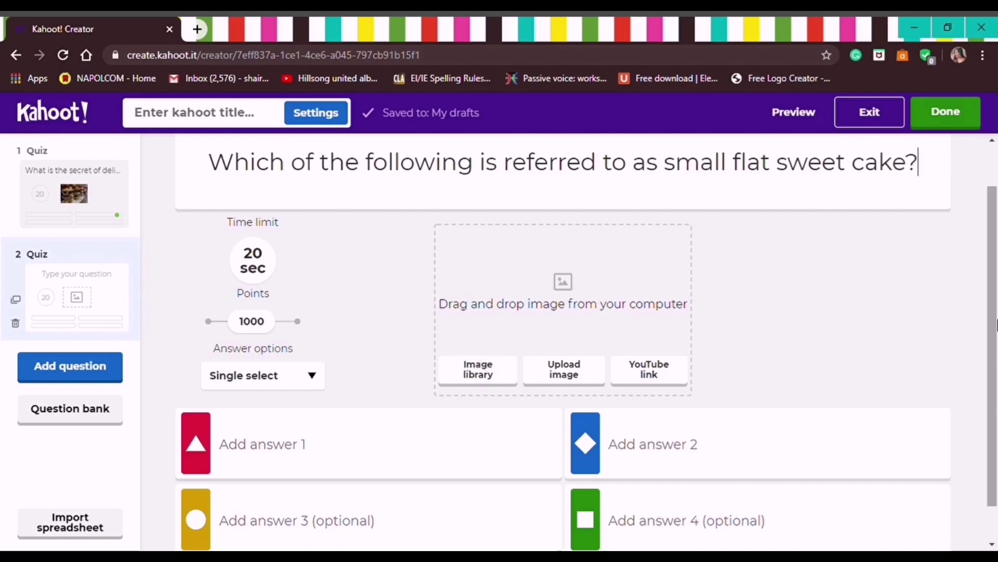
pyautogui.scroll(-1, 996, 323)
pyautogui.click(401, 399)
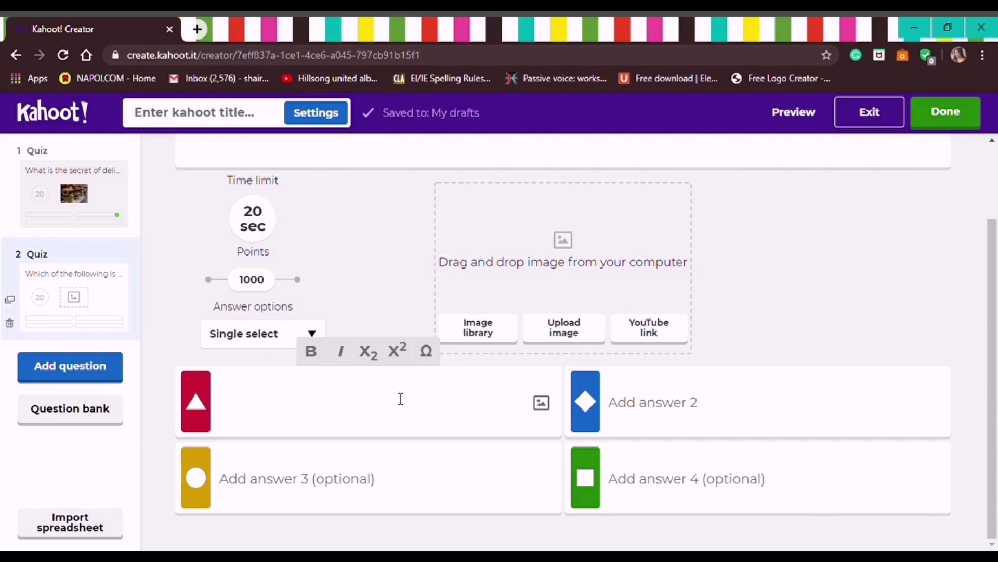
pyautogui.write('biscuits')
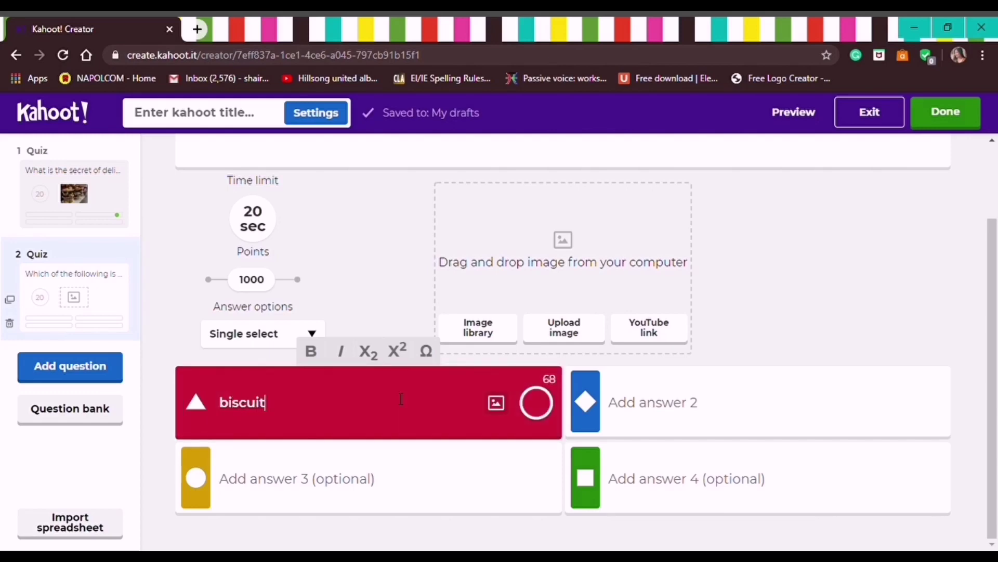
pyautogui.click(756, 422)
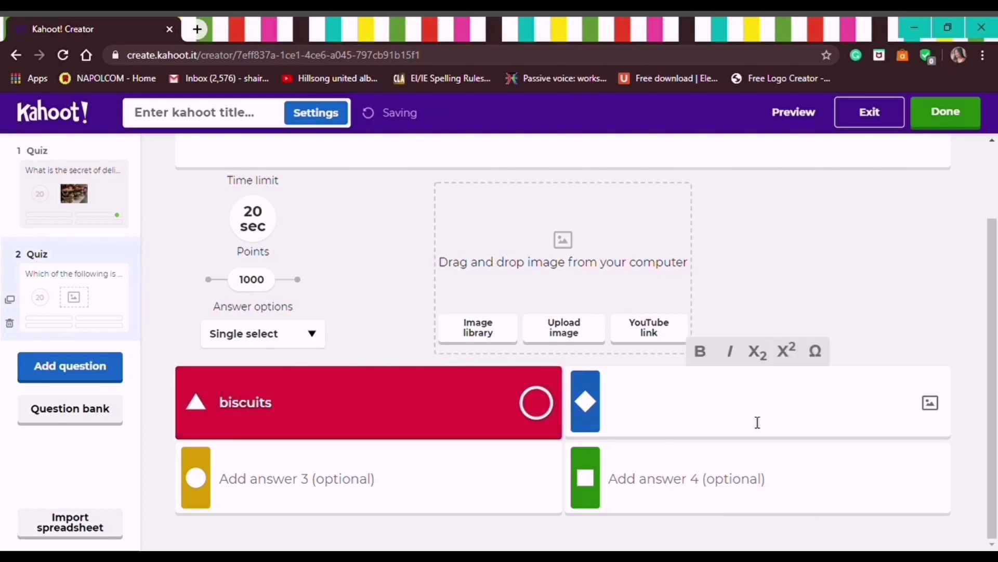
pyautogui.write('muffins')
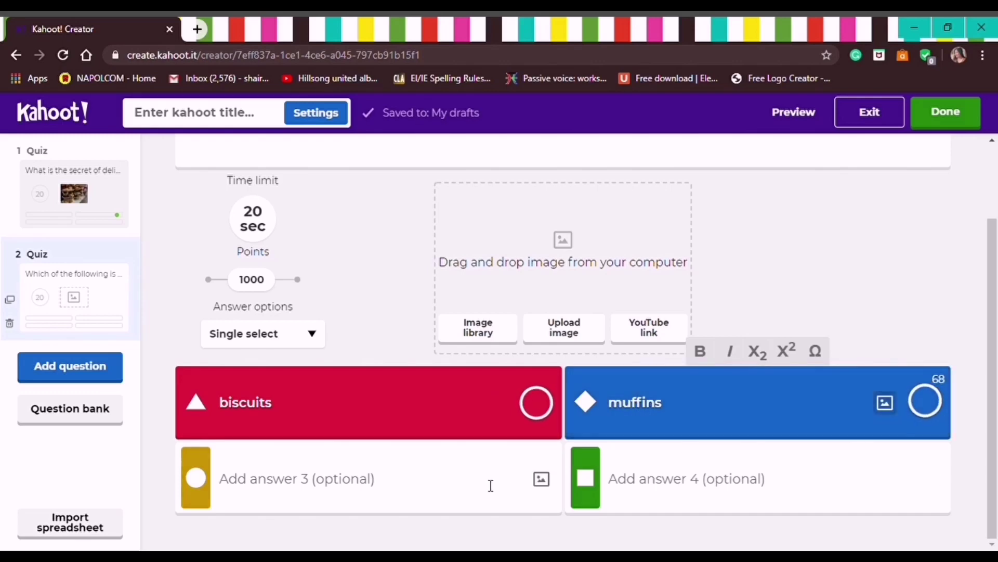
# Enter "cookies" as answer 3, marked as correct, and "pies" as answer 4 of the sweet cake question
pyautogui.click(463, 489)
pyautogui.write('cookies')
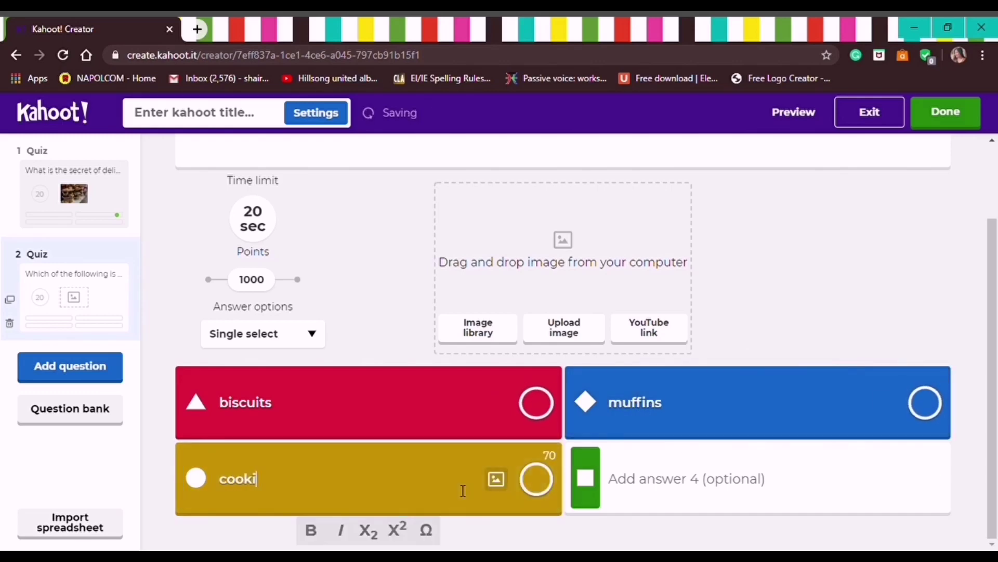
pyautogui.click(544, 492)
pyautogui.click(738, 498)
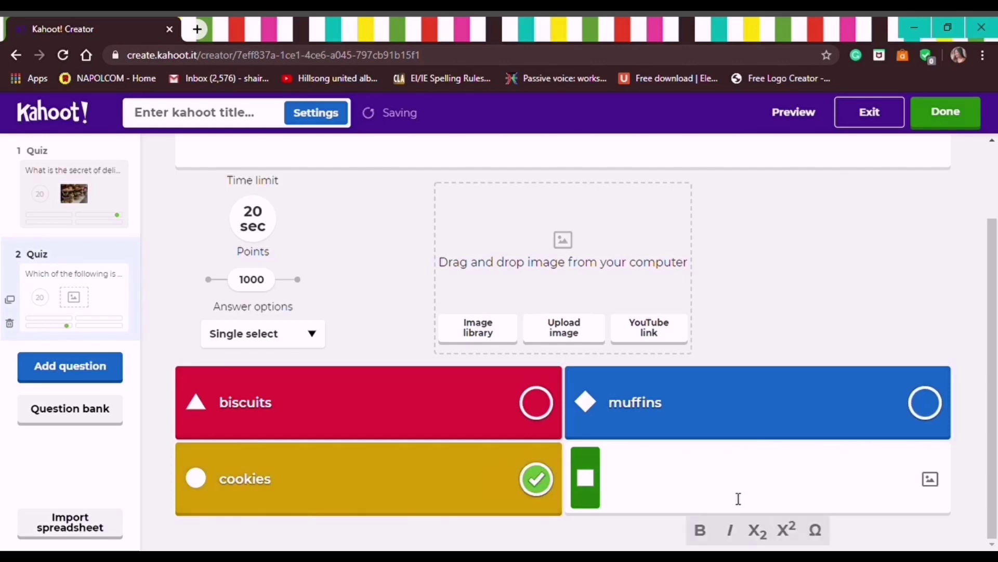
pyautogui.write('pies')
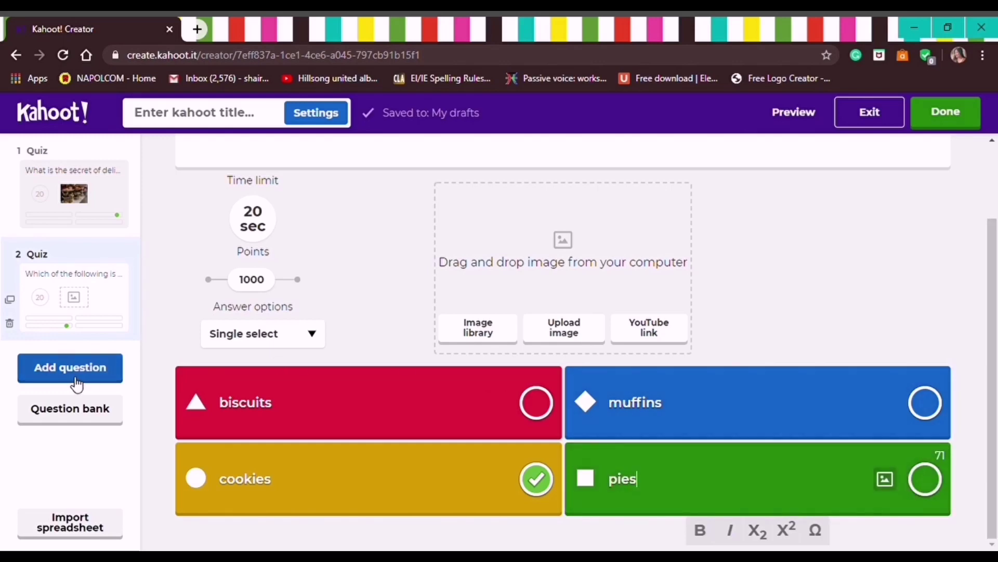
# Add a third question of the Quiz type to the kahoot
pyautogui.scroll(2, 154, 387)
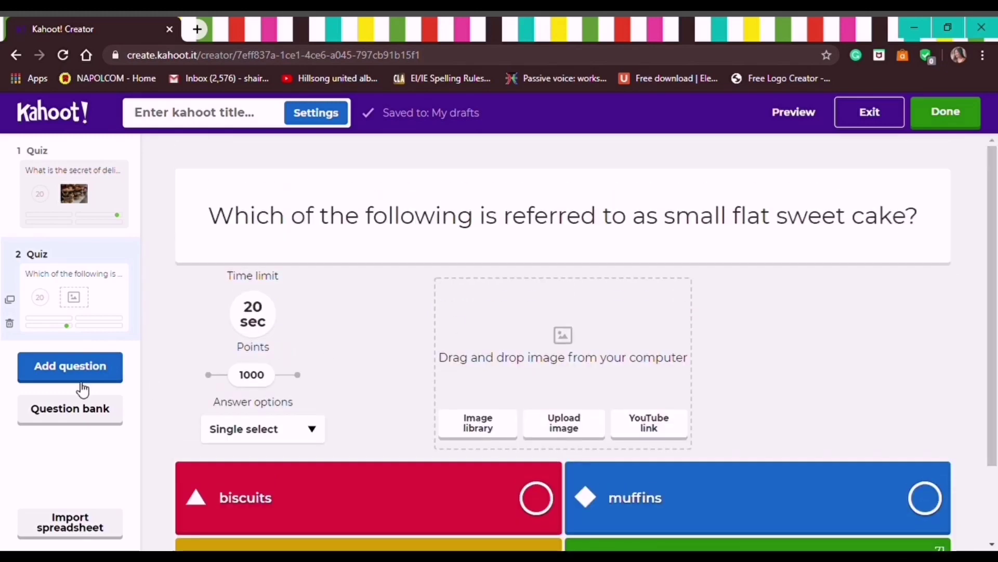
pyautogui.click(43, 377)
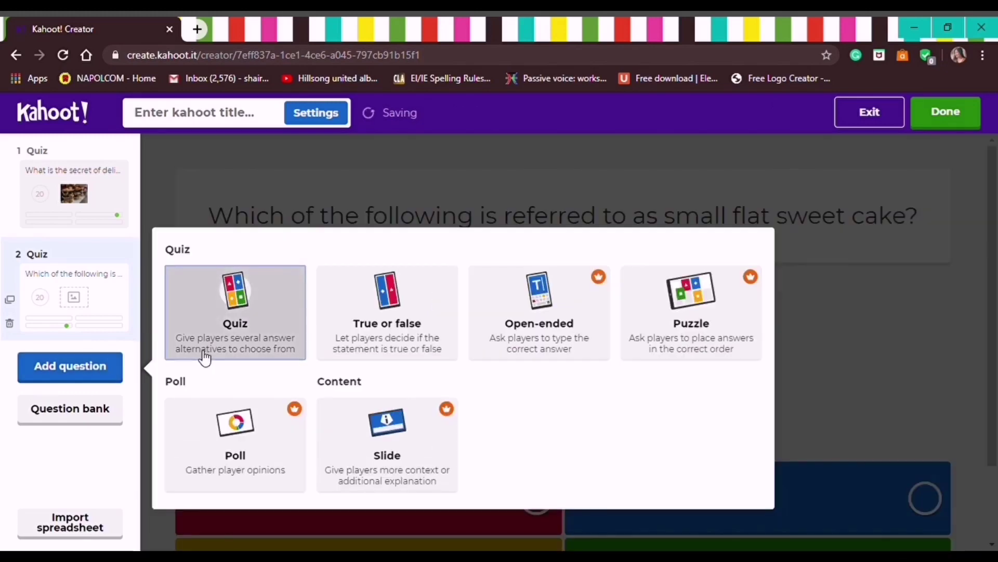
pyautogui.click(214, 354)
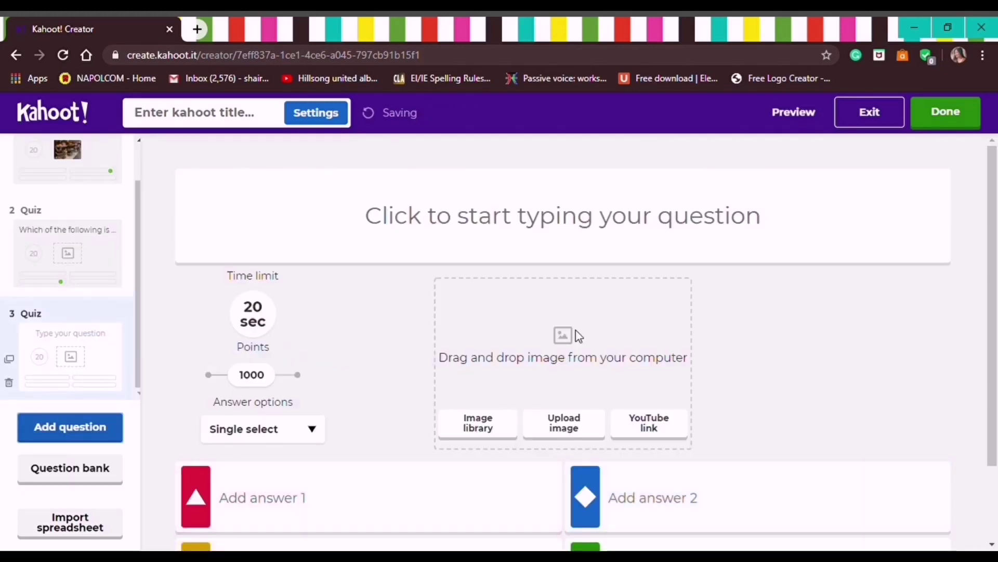
# Enter "What type of flour is commonly used in baking cookies?" as the text of the third question
pyautogui.click(642, 248)
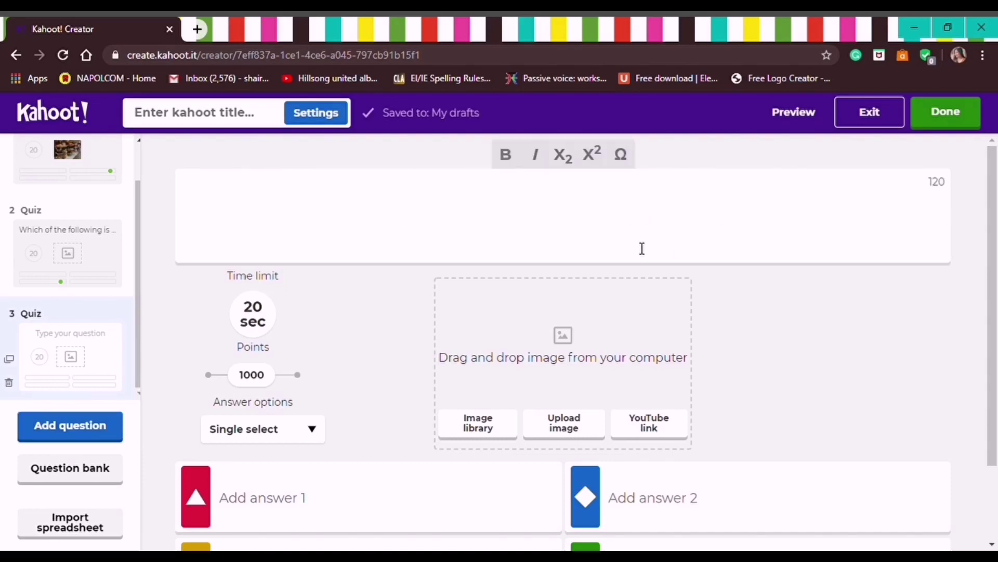
pyautogui.write('What type of flour')
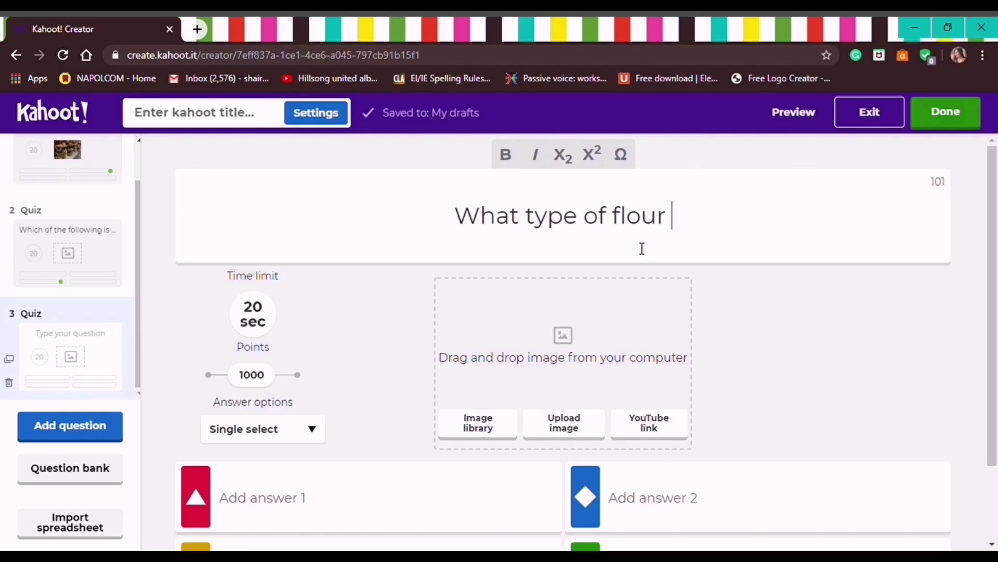
pyautogui.write(' is co')
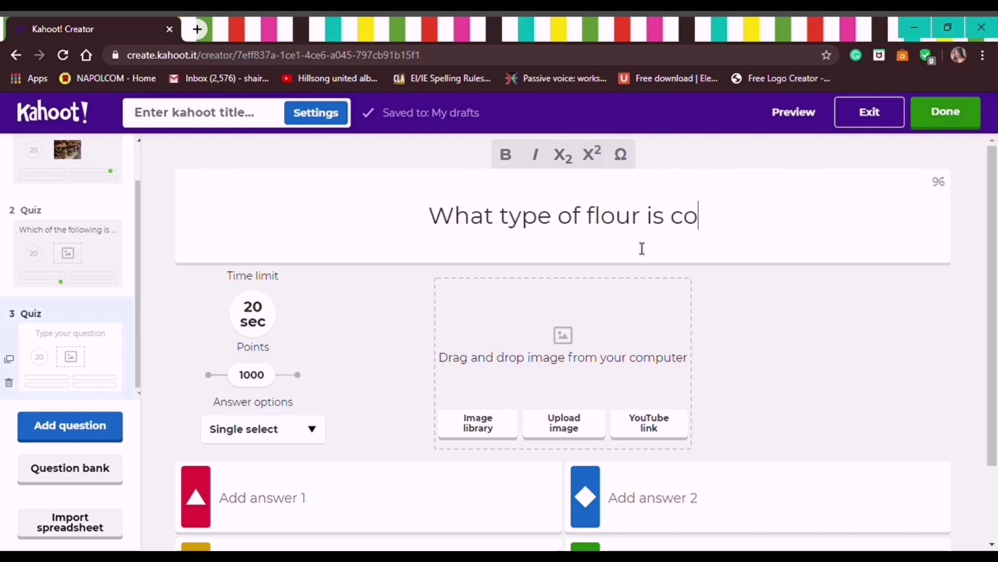
pyautogui.write('mmonly used ')
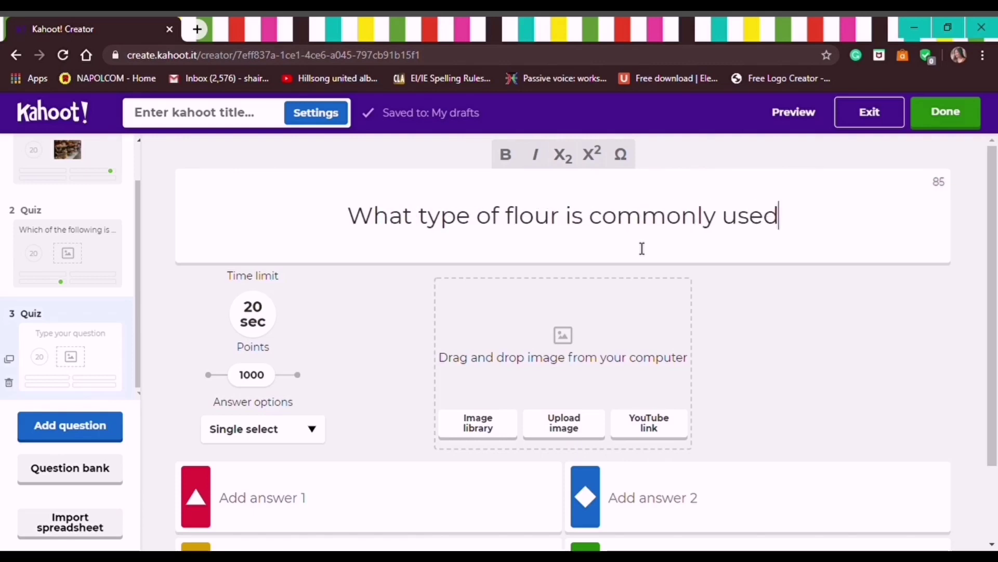
pyautogui.write('in b')
pyautogui.press('BackSpace')
pyautogui.write('n baking ')
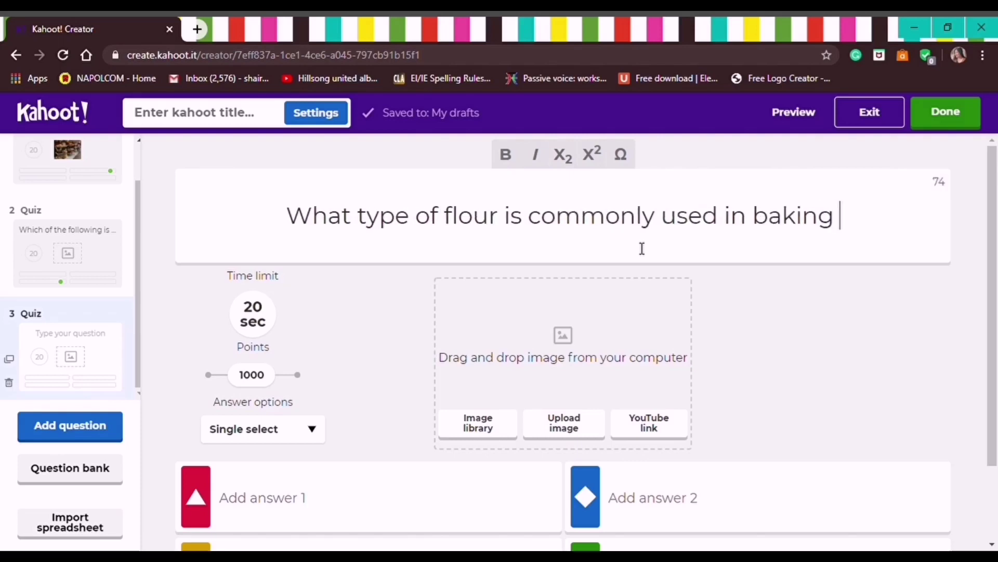
pyautogui.write('cookies?')
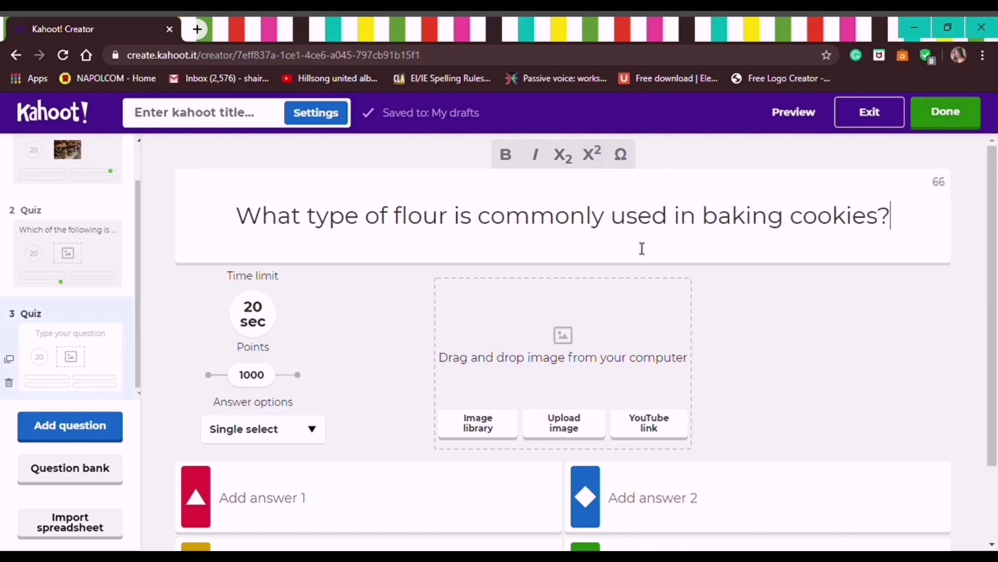
# Enter "all purpose" as answer 1 of the flour question and mark it as correct
pyautogui.scroll(-2, 988, 376)
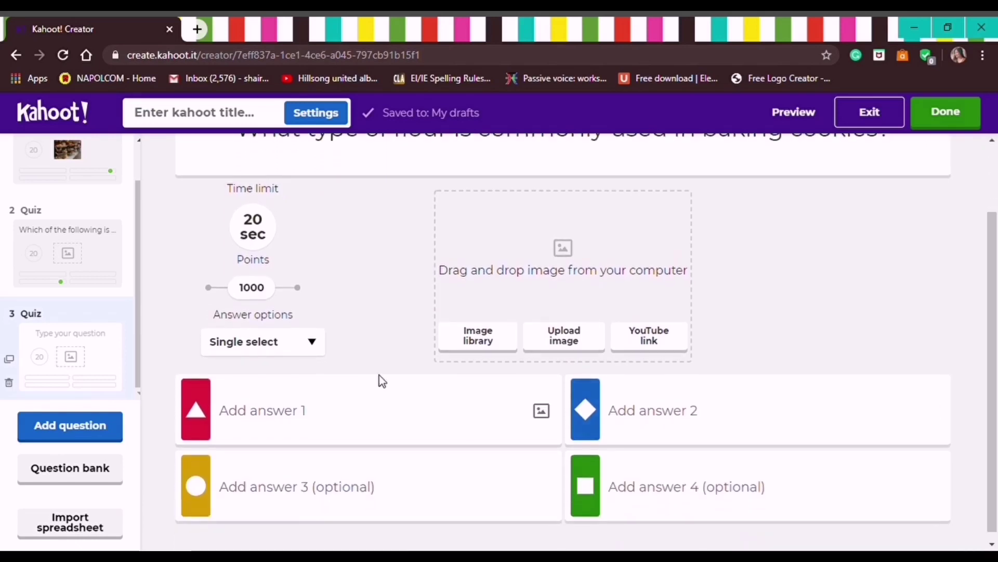
pyautogui.click(365, 404)
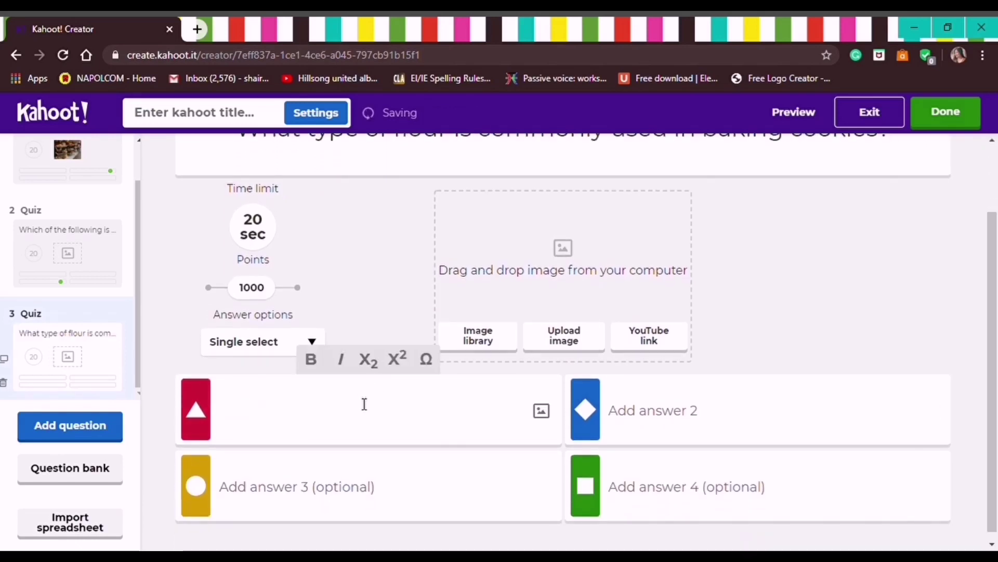
pyautogui.write('all purpose')
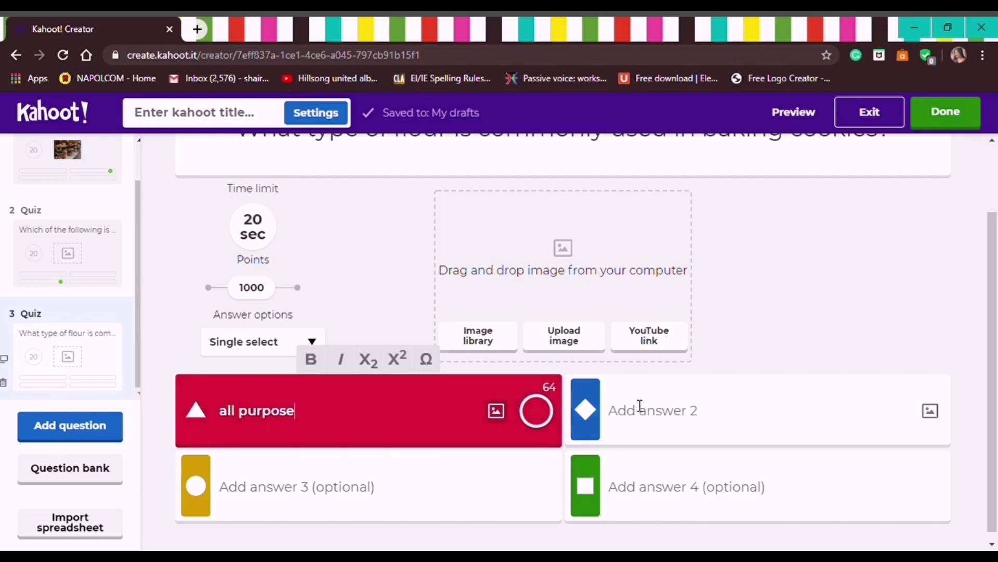
pyautogui.click(666, 415)
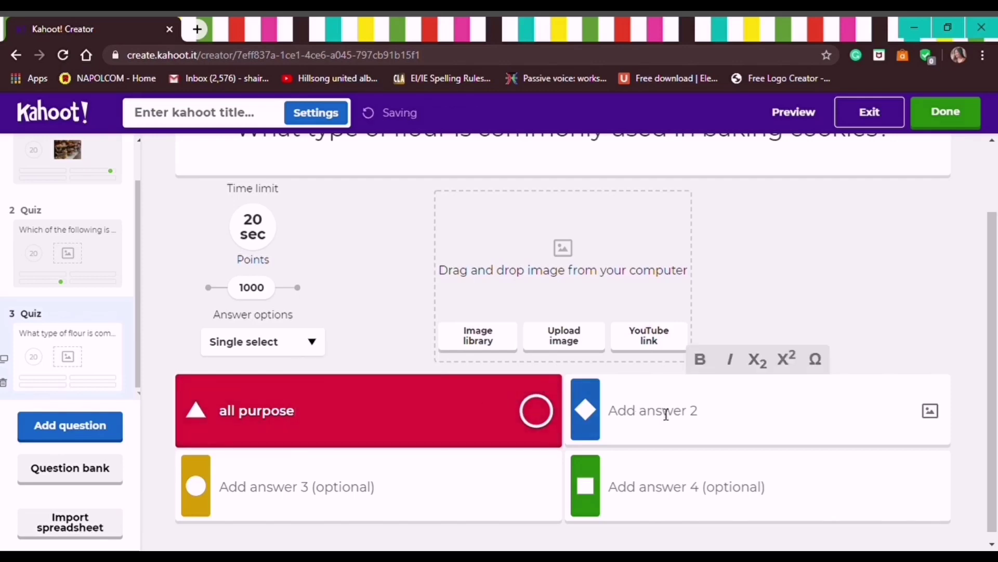
pyautogui.click(537, 418)
pyautogui.click(537, 422)
# Enter "bread" as answer 2, "cake" as answer 3 and "cassava" as answer 4 of the flour question
pyautogui.click(748, 421)
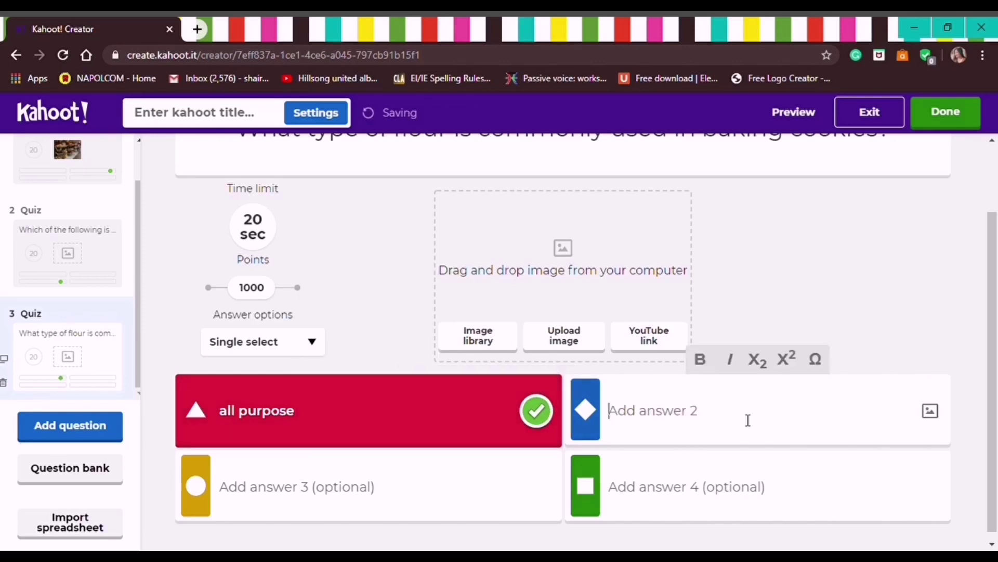
pyautogui.write('bread')
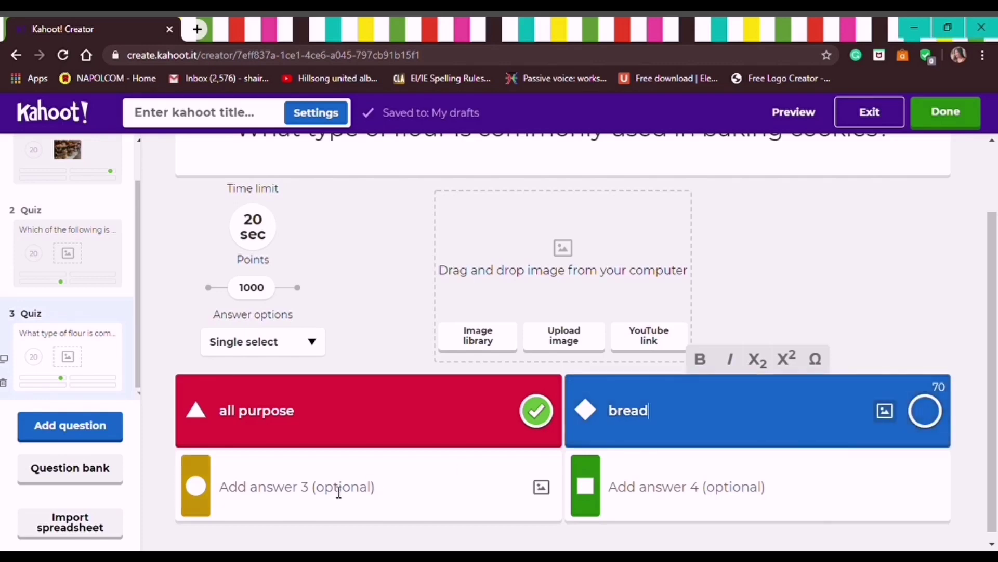
pyautogui.click(338, 492)
pyautogui.write('cake')
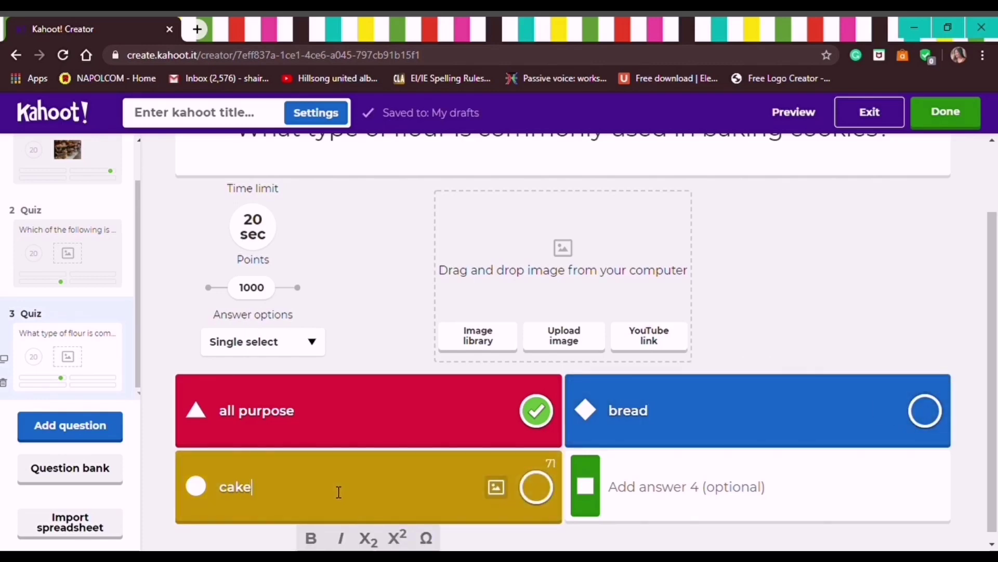
pyautogui.click(681, 508)
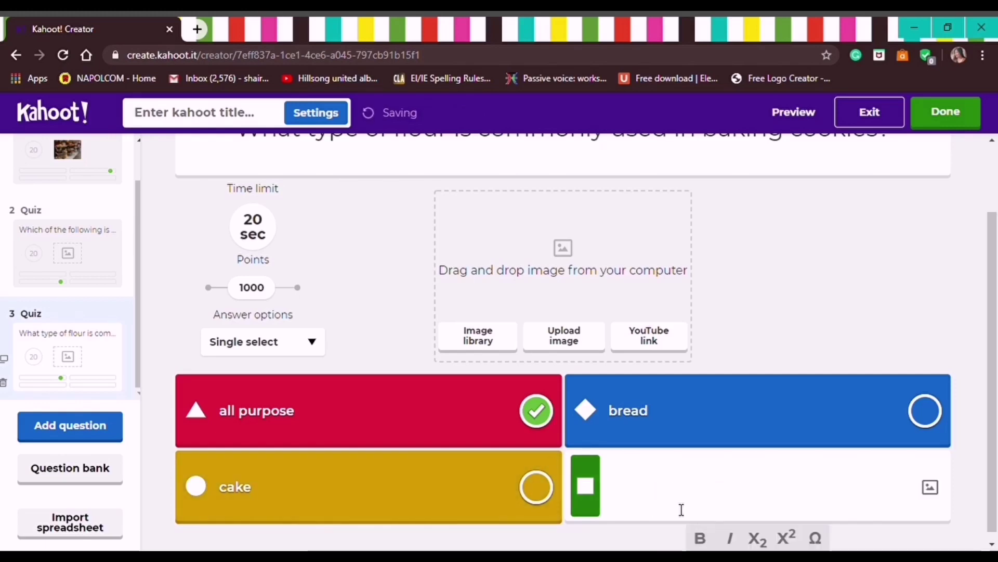
pyautogui.write('cassava')
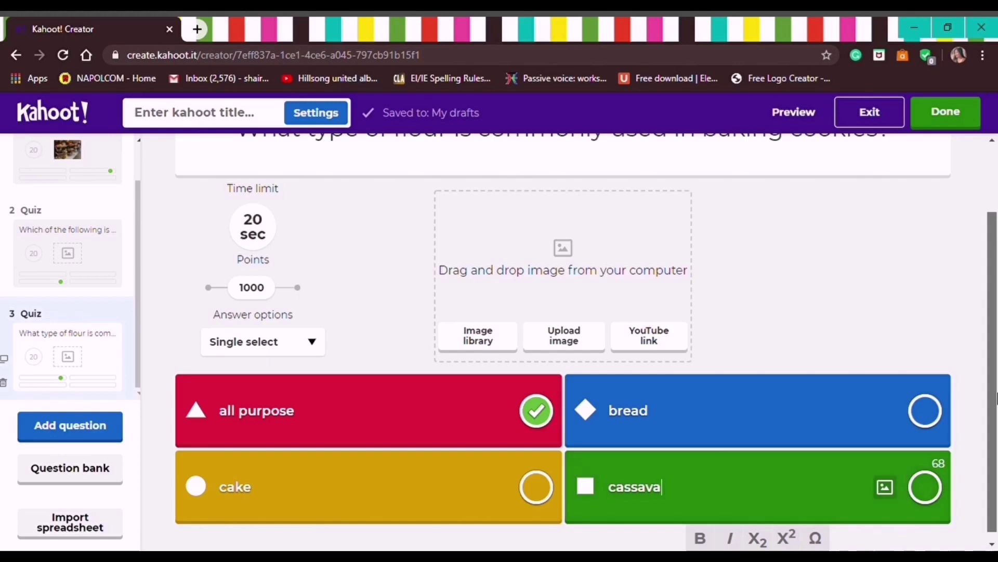
# Add a fourth question of the True or false type to the kahoot
pyautogui.scroll(1, 380, 378)
pyautogui.click(112, 430)
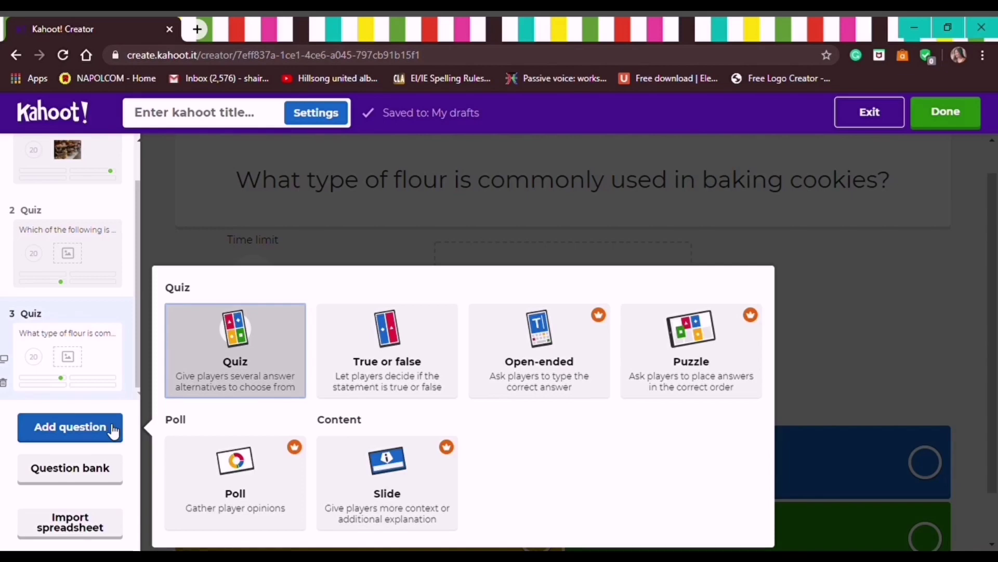
pyautogui.click(407, 394)
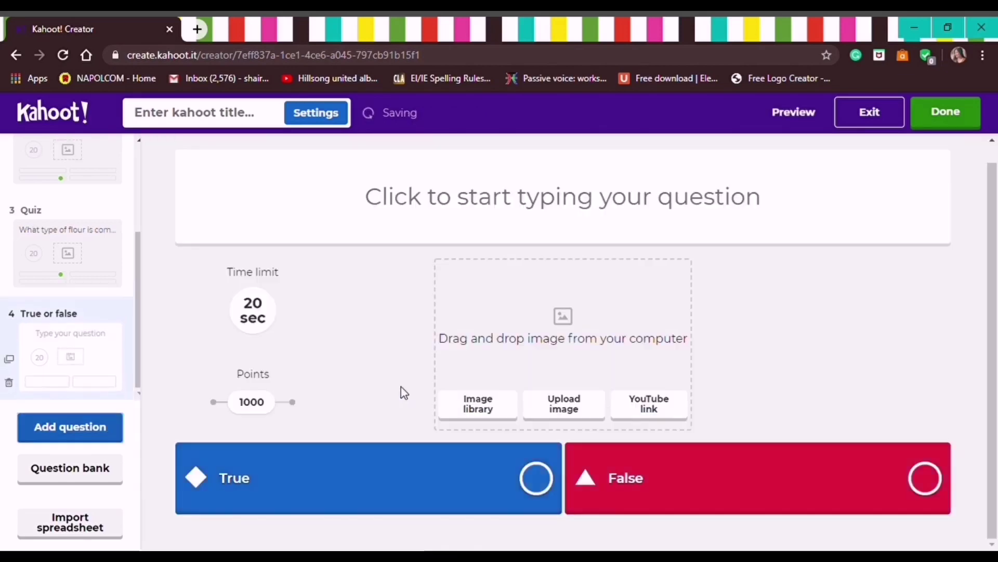
# Enter "Pastries are shortened flour products characterized mainly by their flakiness and tenderness." as the text of the true-or-false question
pyautogui.click(541, 192)
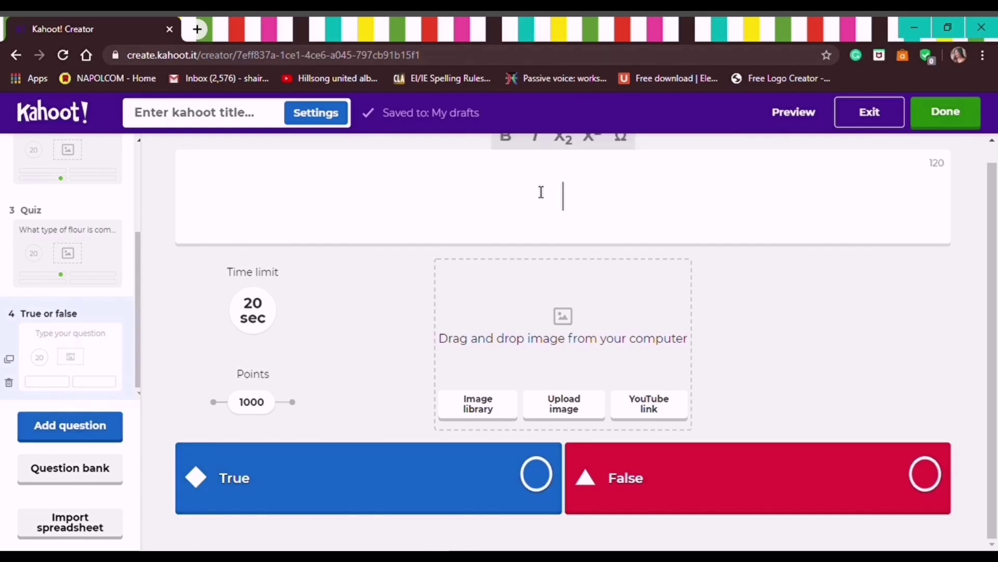
pyautogui.write('Pastries are sho')
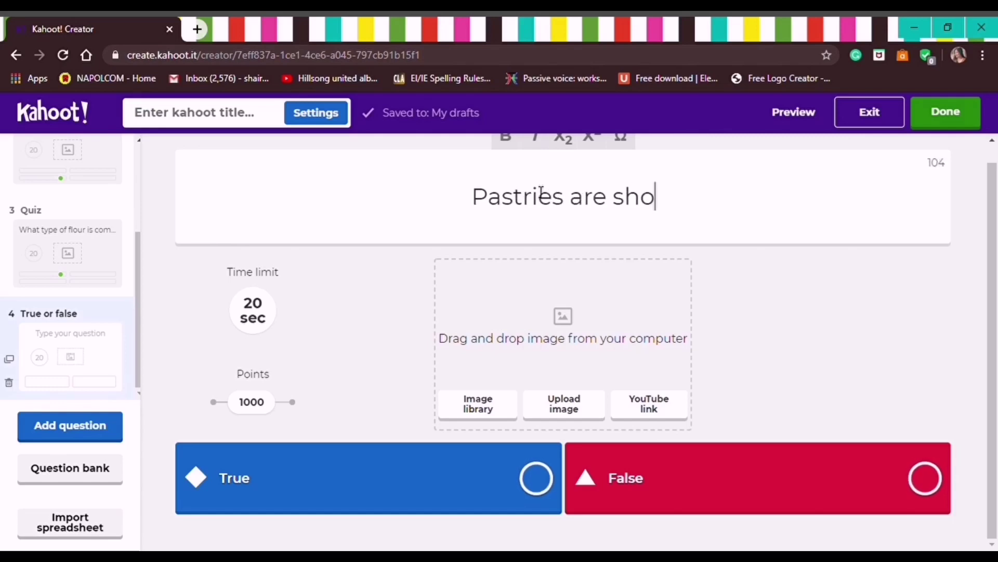
pyautogui.write('rtened ')
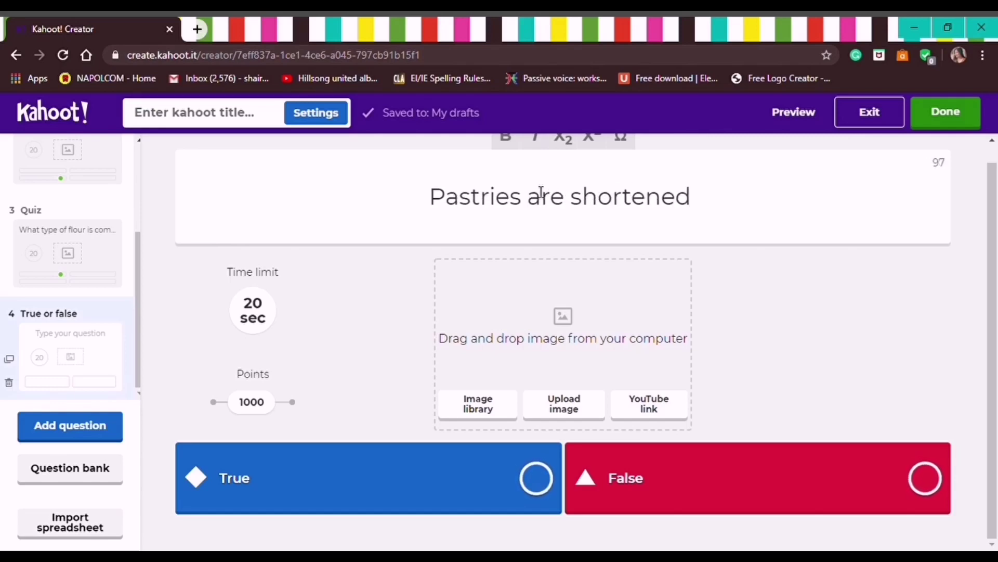
pyautogui.write('flour')
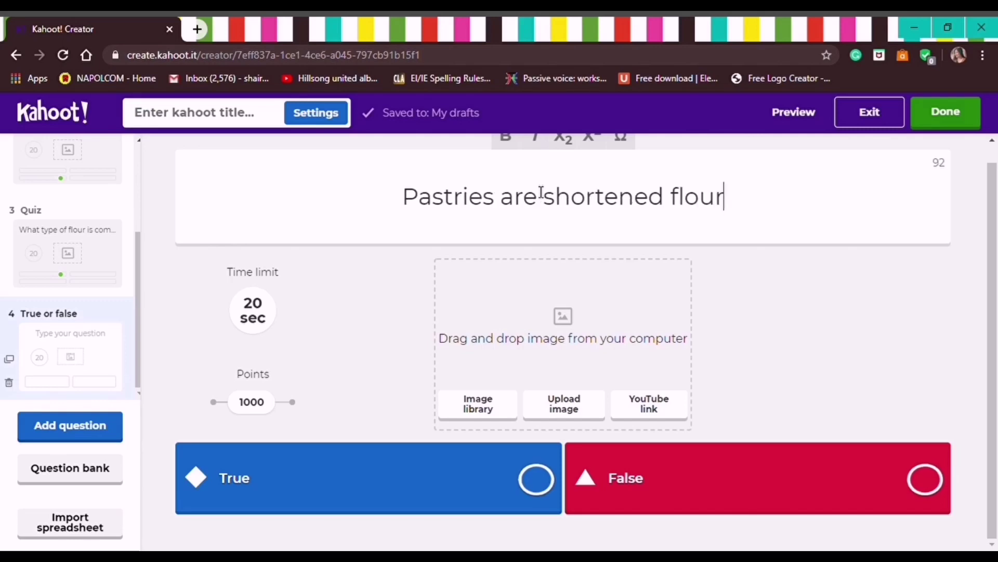
pyautogui.write(' produ')
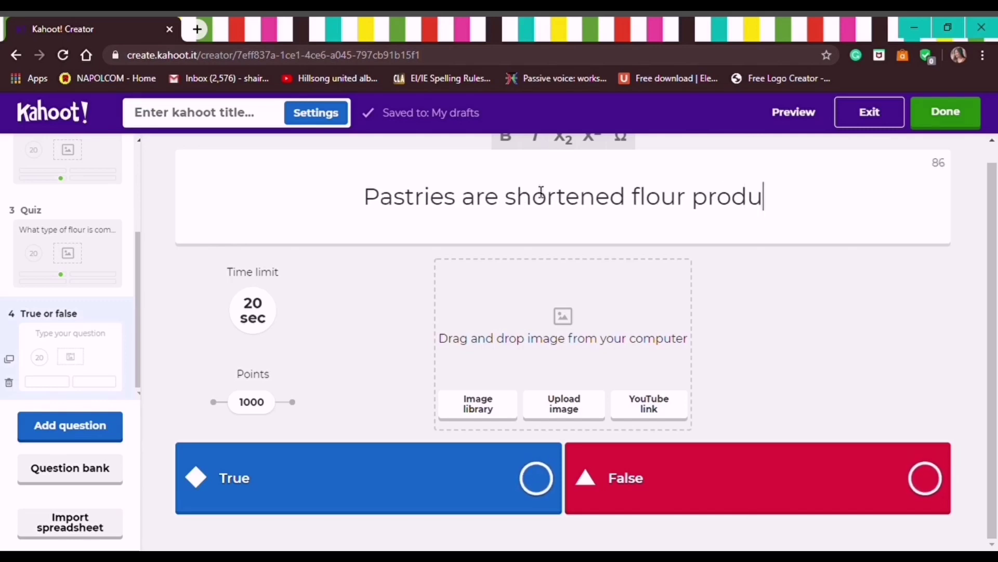
pyautogui.write('cts c')
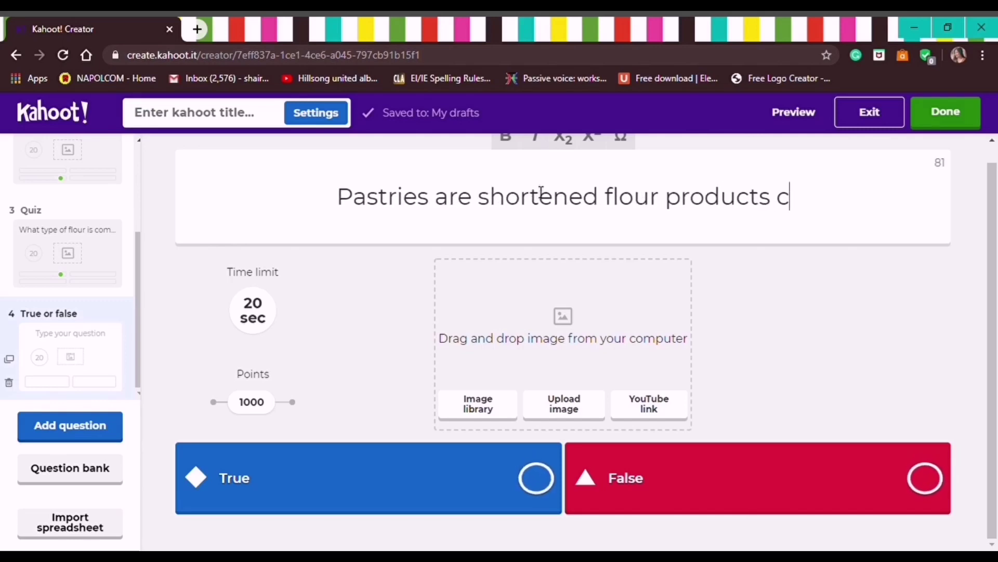
pyautogui.write('hara')
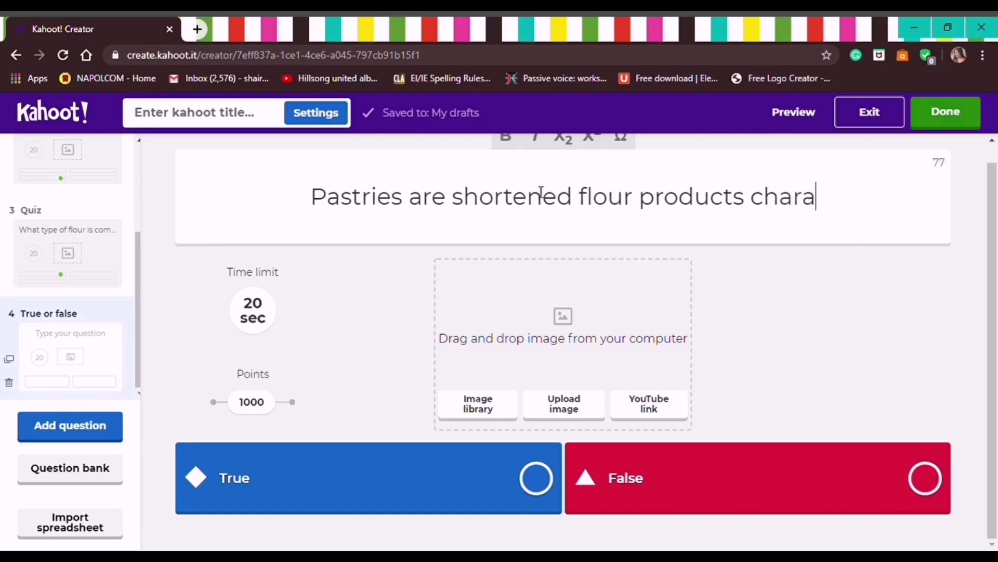
pyautogui.write('cterized')
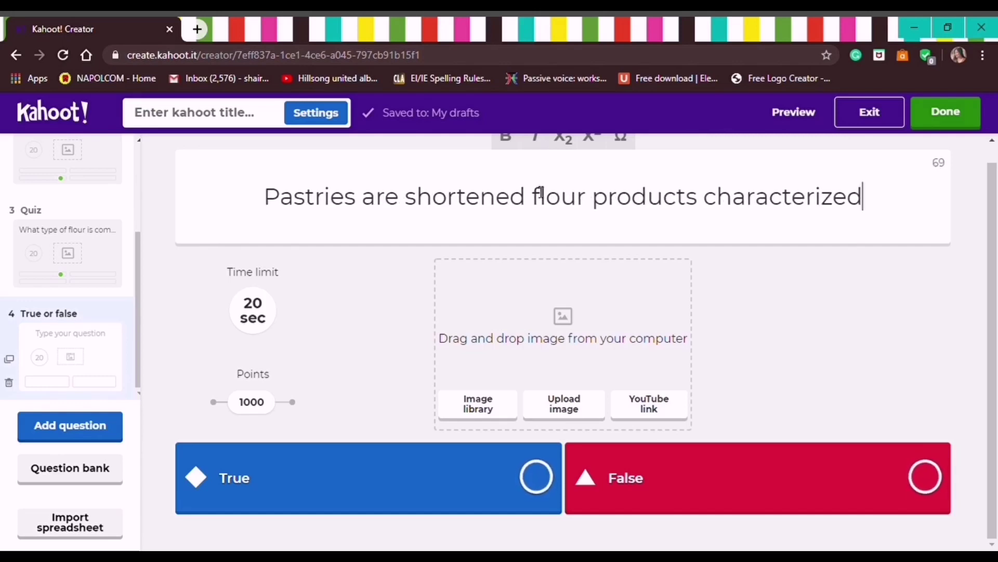
pyautogui.write(' mainly ')
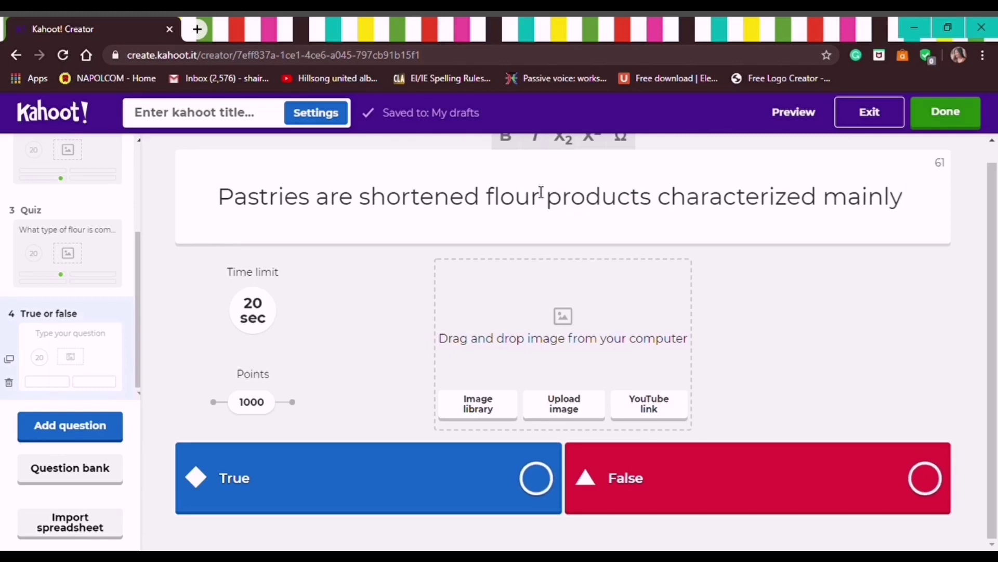
pyautogui.write('bt')
pyautogui.press('BackSpace')
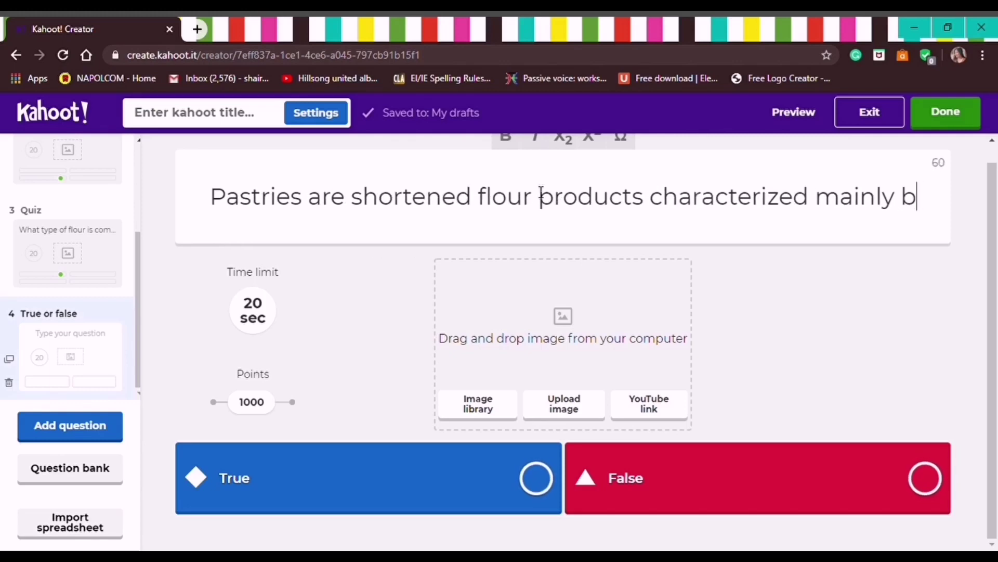
pyautogui.write('y their t')
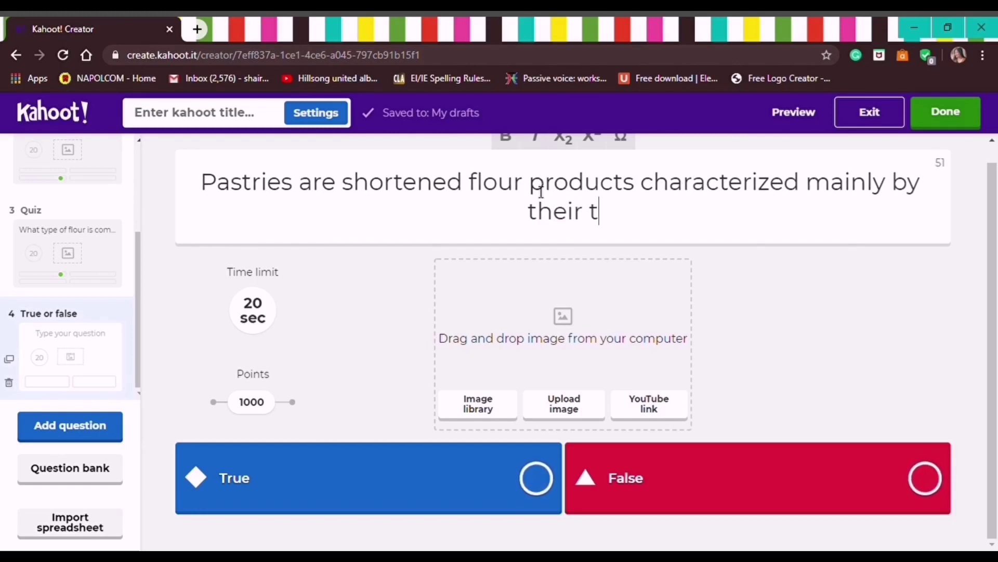
pyautogui.write('hickness')
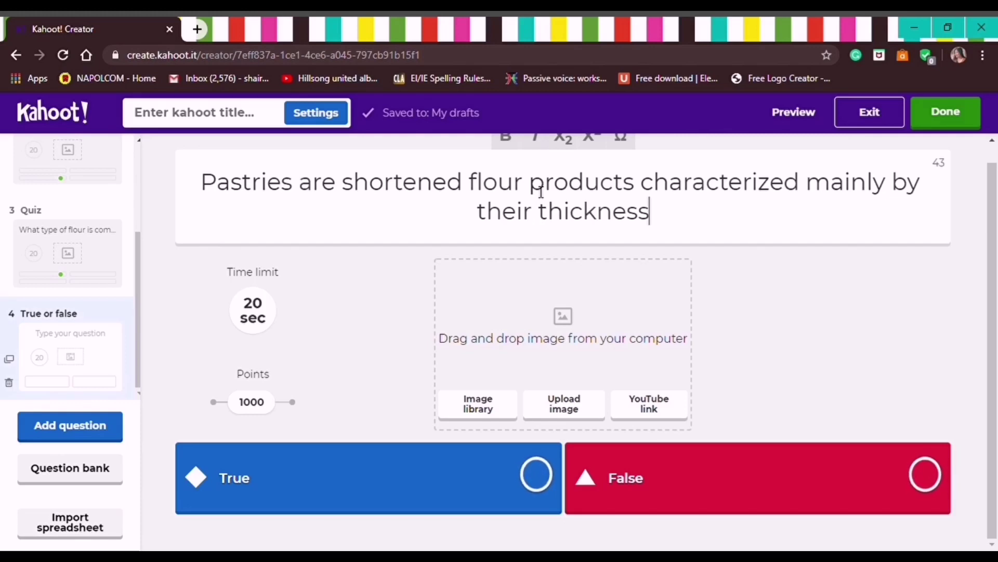
pyautogui.press('BackSpace')
pyautogui.press('BackSpace')
pyautogui.press('BackSpace')
pyautogui.press('BackSpace')
pyautogui.press('BackSpace')
pyautogui.press('BackSpace')
pyautogui.press('BackSpace')
pyautogui.press('BackSpace')
pyautogui.press('BackSpace')
pyautogui.write('flakiness')
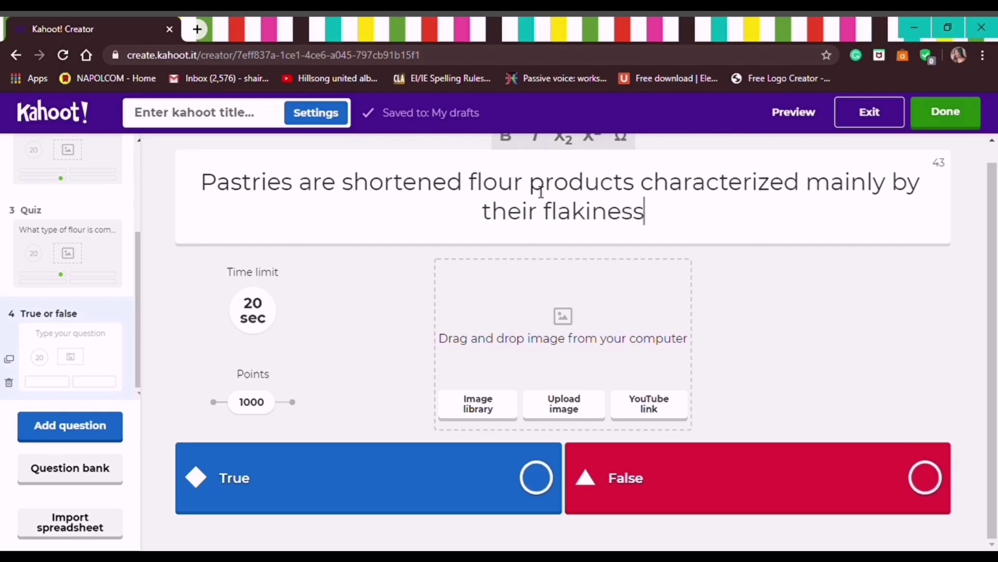
pyautogui.write(' and ')
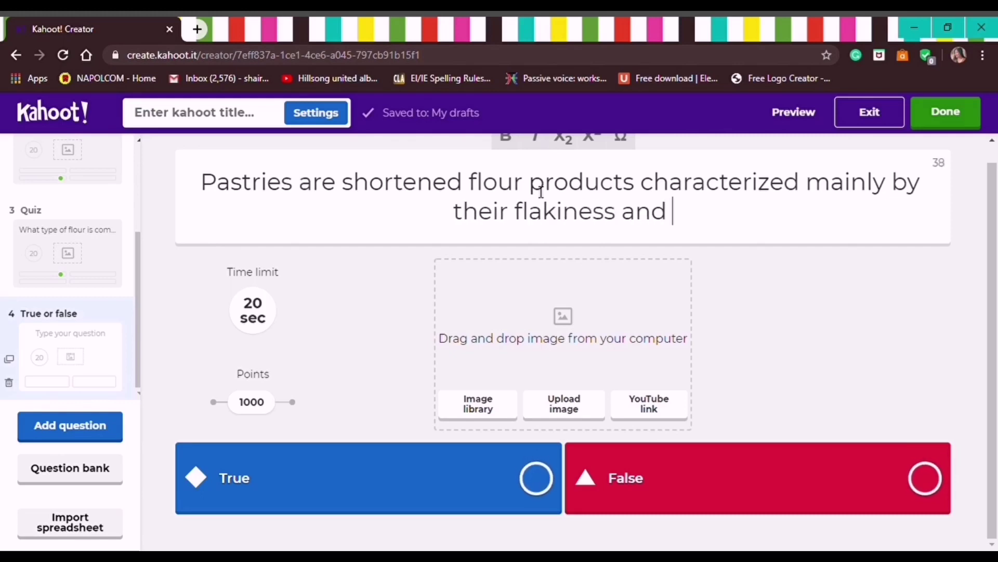
pyautogui.write('tenderness.')
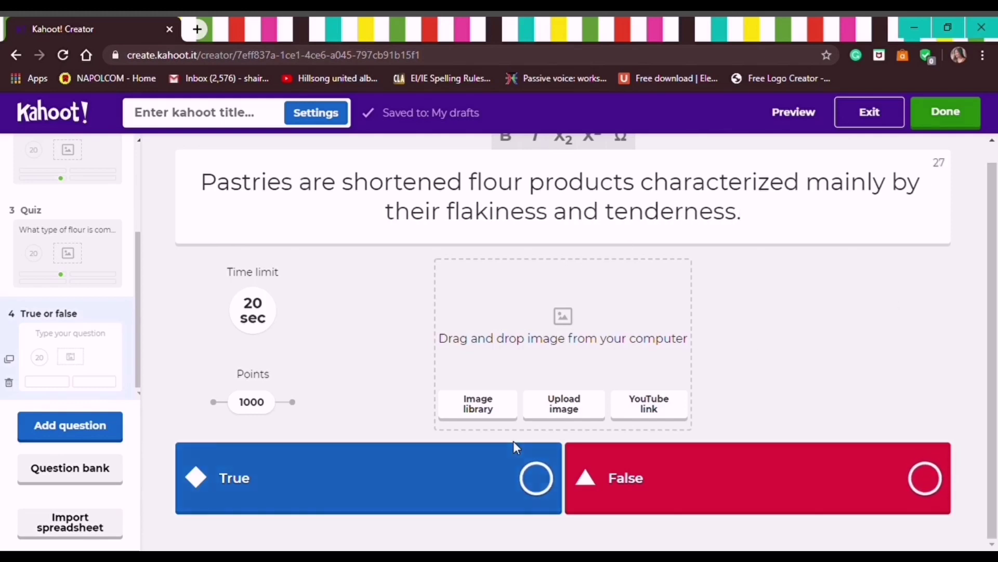
# Mark True as the correct answer of the pastries question and add a fifth question of the True or false type
pyautogui.click(535, 492)
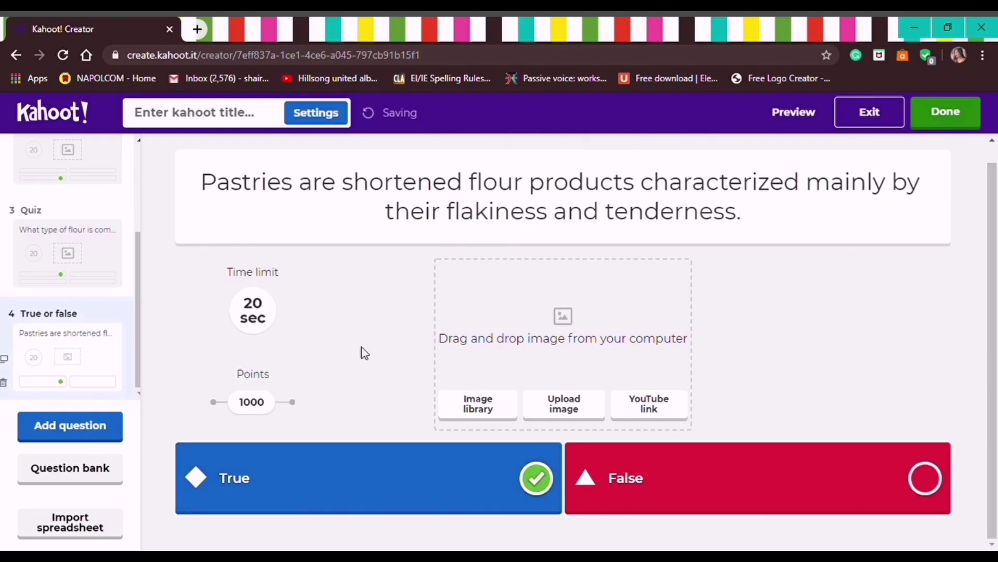
pyautogui.click(86, 432)
pyautogui.click(393, 359)
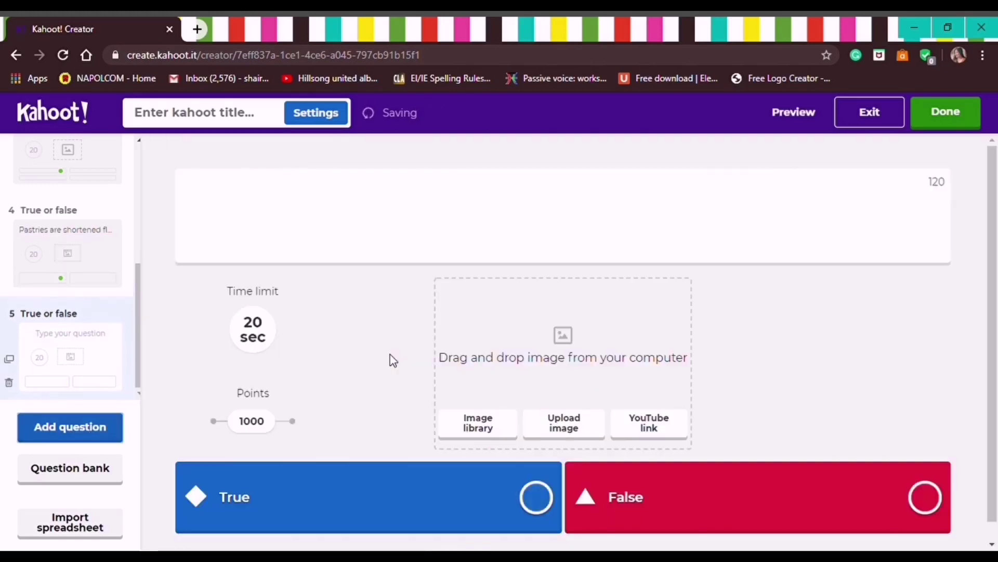
# Enter "Fork is a tool used to flatten the dough." as the fifth question's text and mark False as the correct answer
pyautogui.click(569, 248)
pyautogui.write('Fork is a tool used to flatten the dough.')
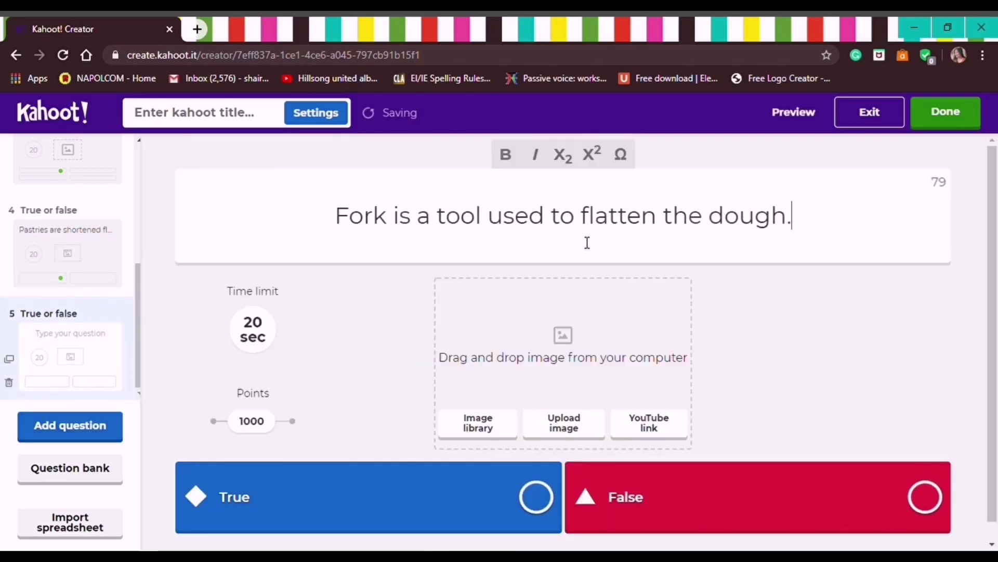
pyautogui.click(755, 502)
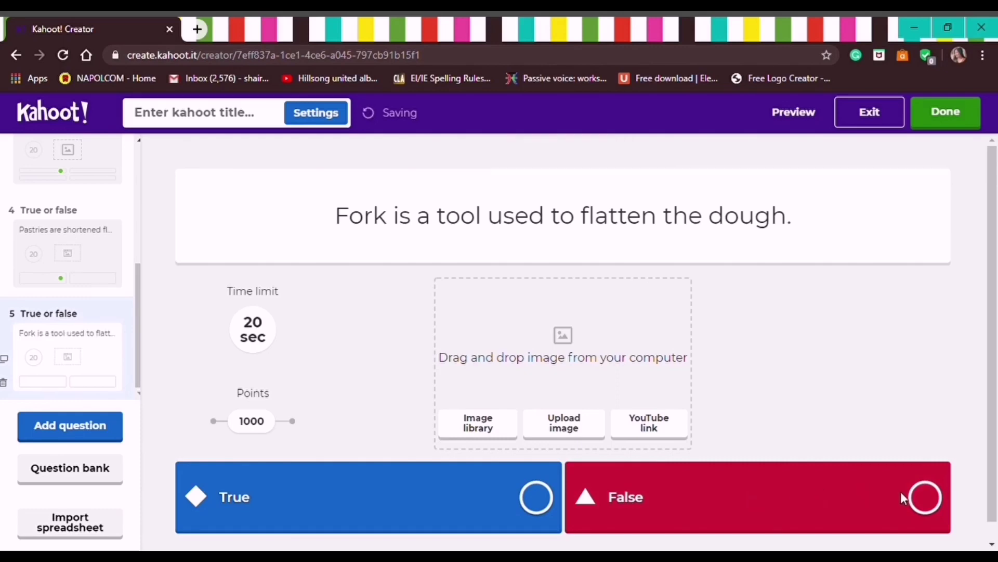
pyautogui.scroll(-1, 996, 437)
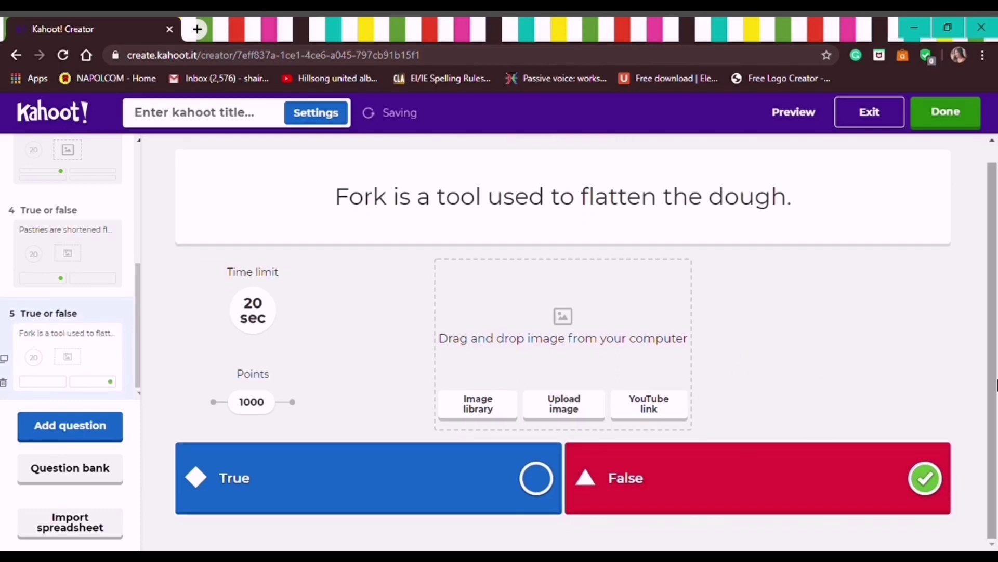
pyautogui.scroll(1, 995, 265)
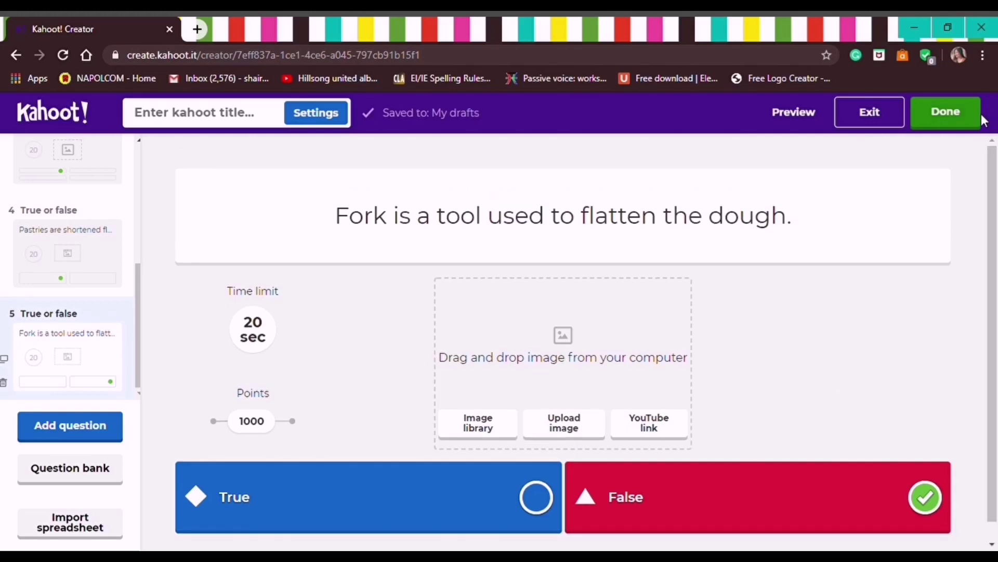
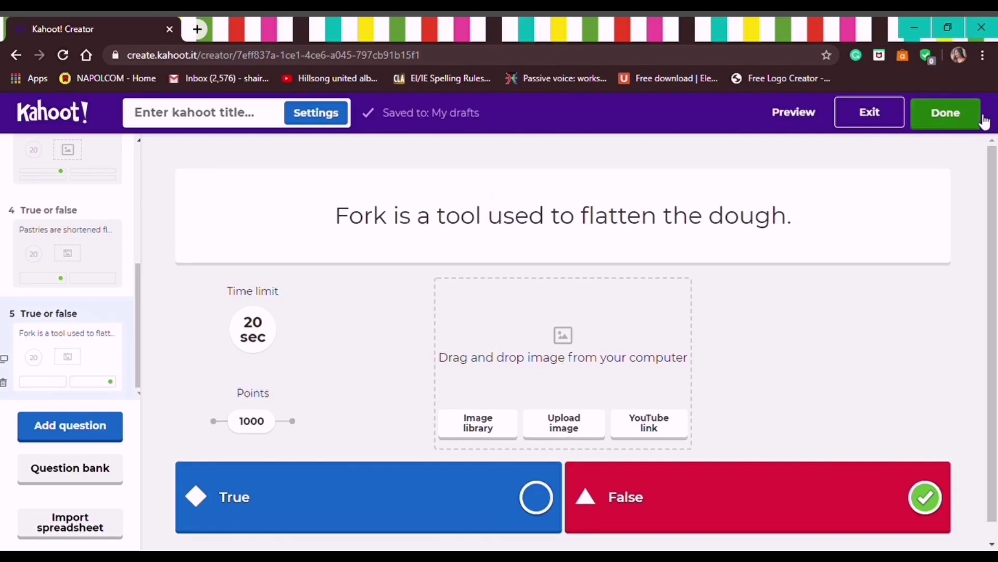
# Finish the kahoot with the title "Baking 101" and the description "Answer the following questions:"
pyautogui.click(980, 117)
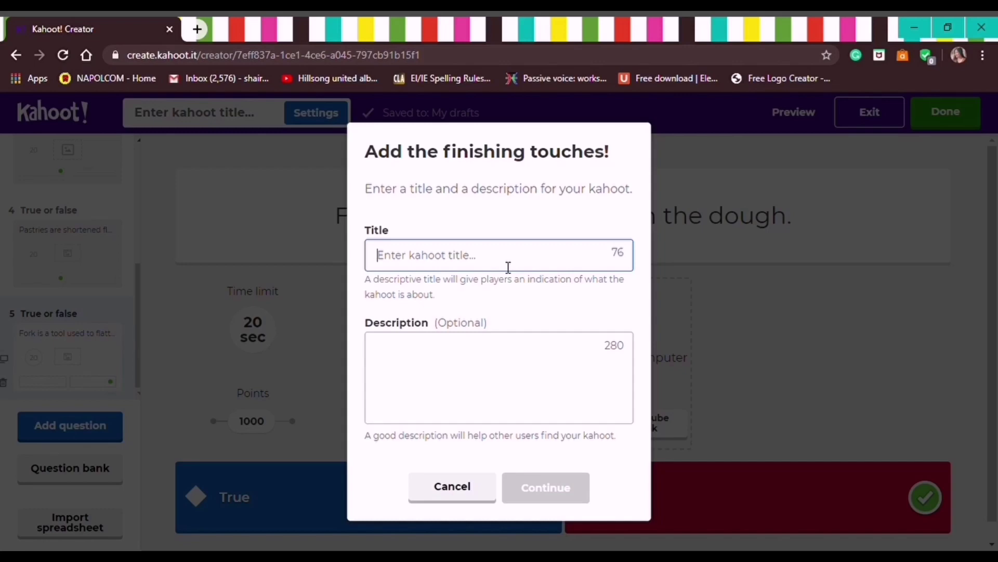
pyautogui.write('Baking 101')
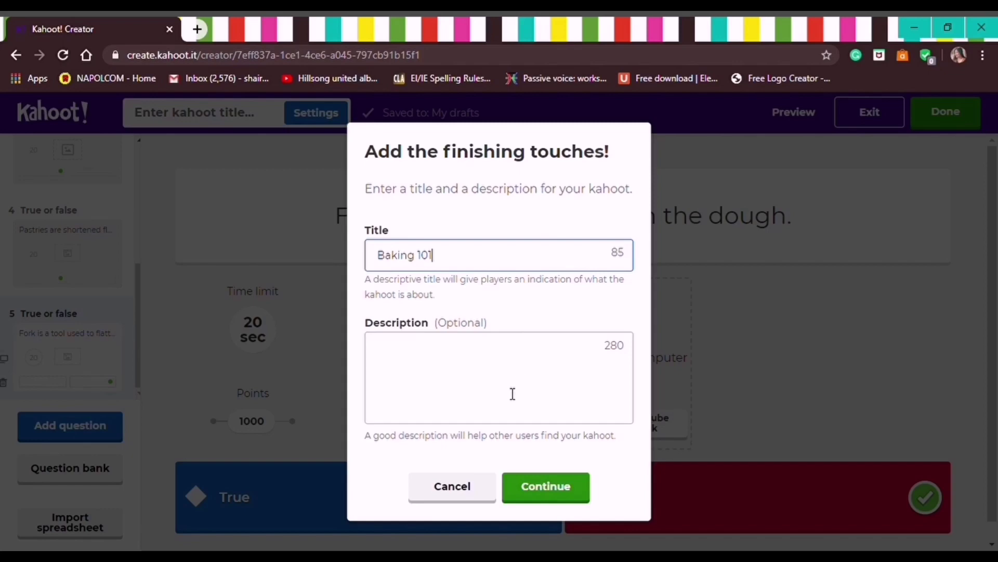
pyautogui.click(513, 394)
pyautogui.write('Answer the f')
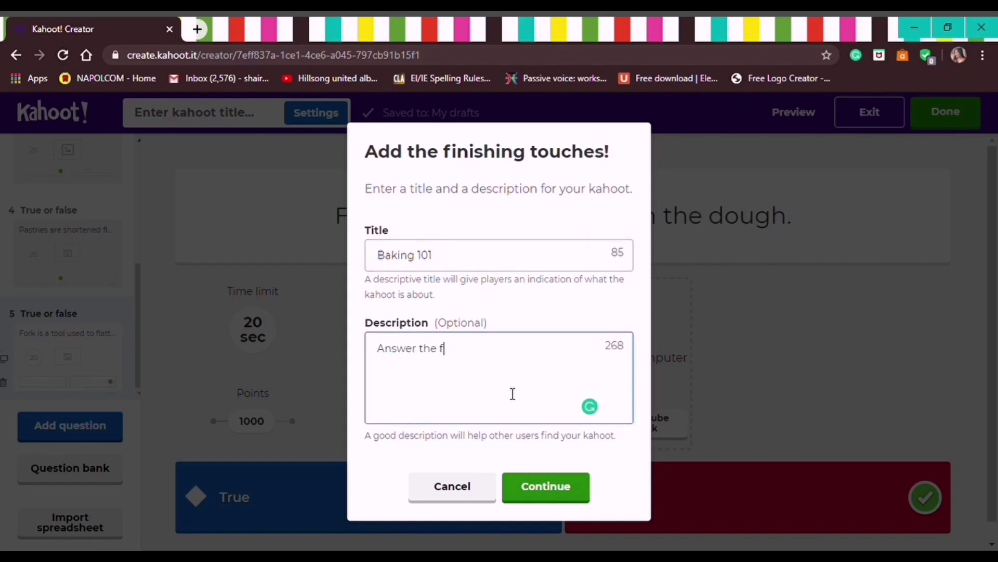
pyautogui.write('ollowing questions')
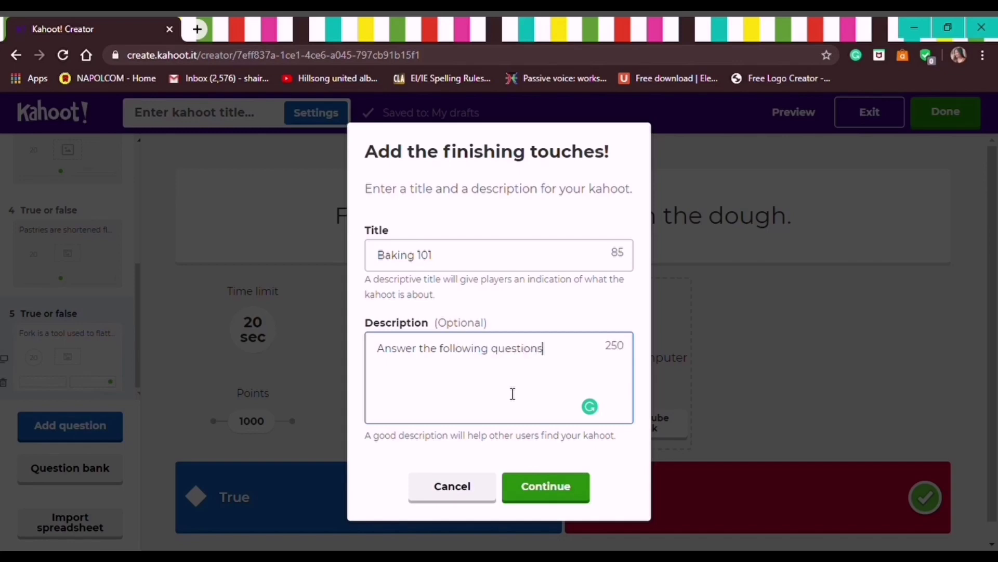
pyautogui.write(':')
pyautogui.click(572, 489)
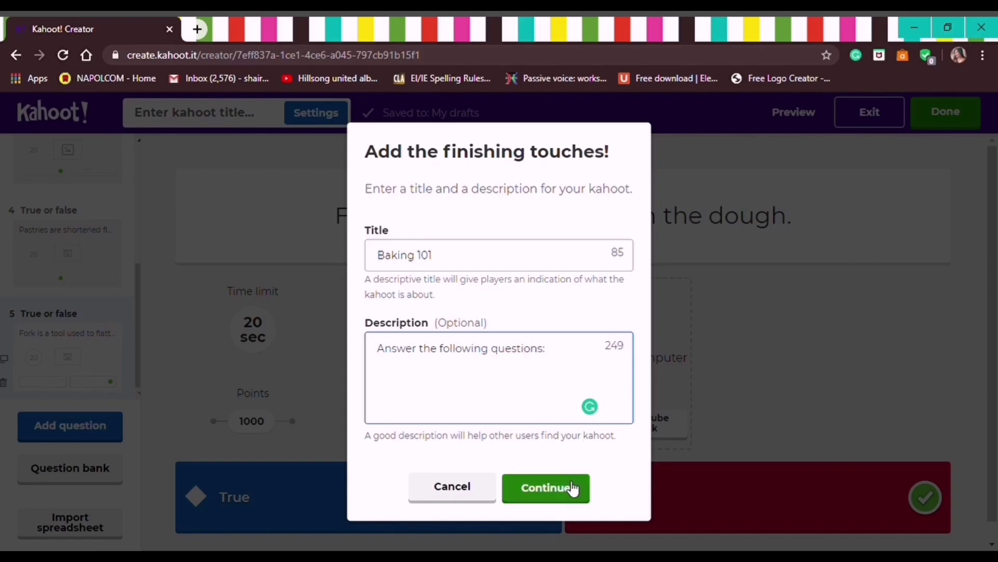
pyautogui.click(572, 489)
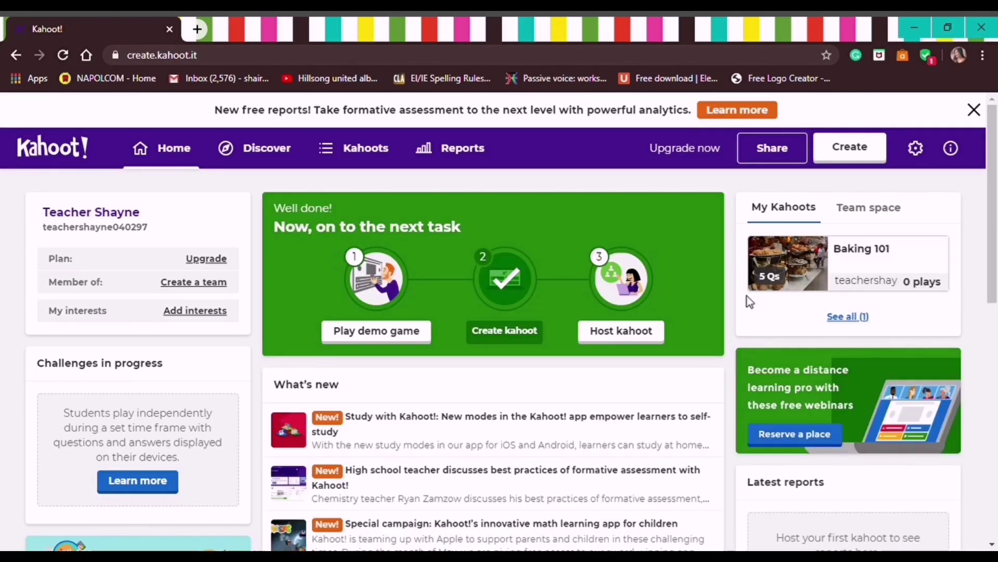
# Open the list of own kahoots and play Baking 101 as a live Teach game
pyautogui.moveTo(994, 186); pyautogui.dragTo(996, 151)
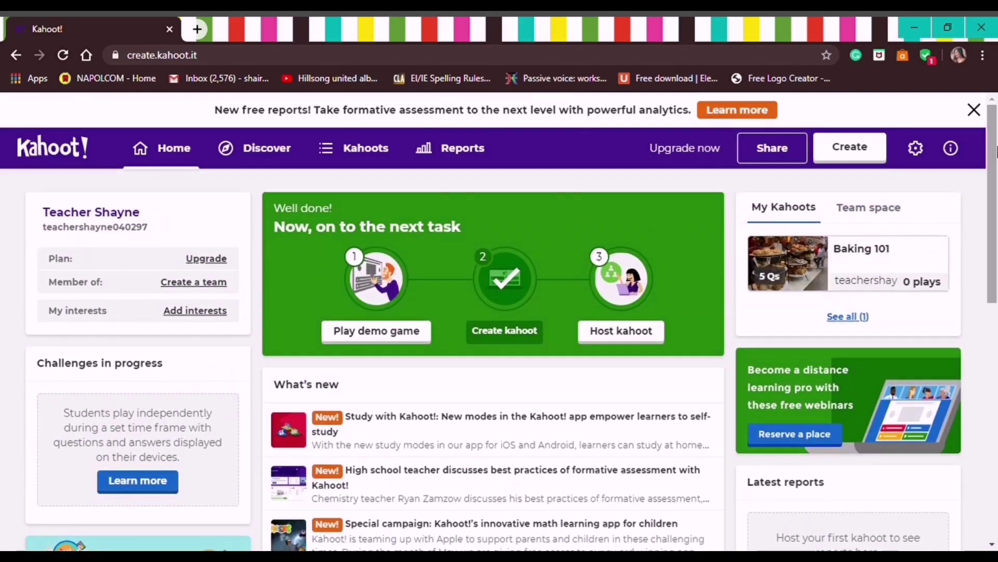
pyautogui.click(376, 151)
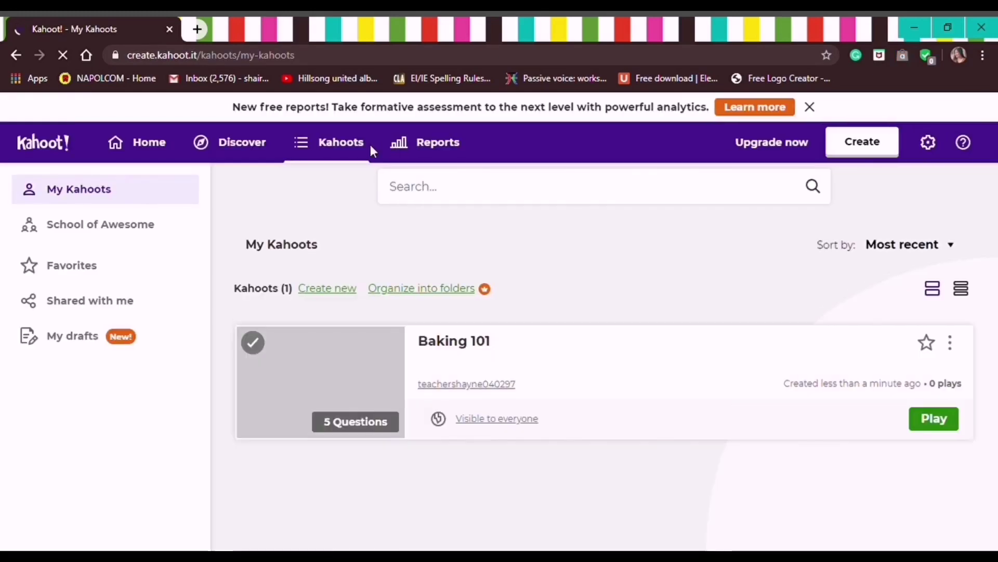
pyautogui.click(949, 418)
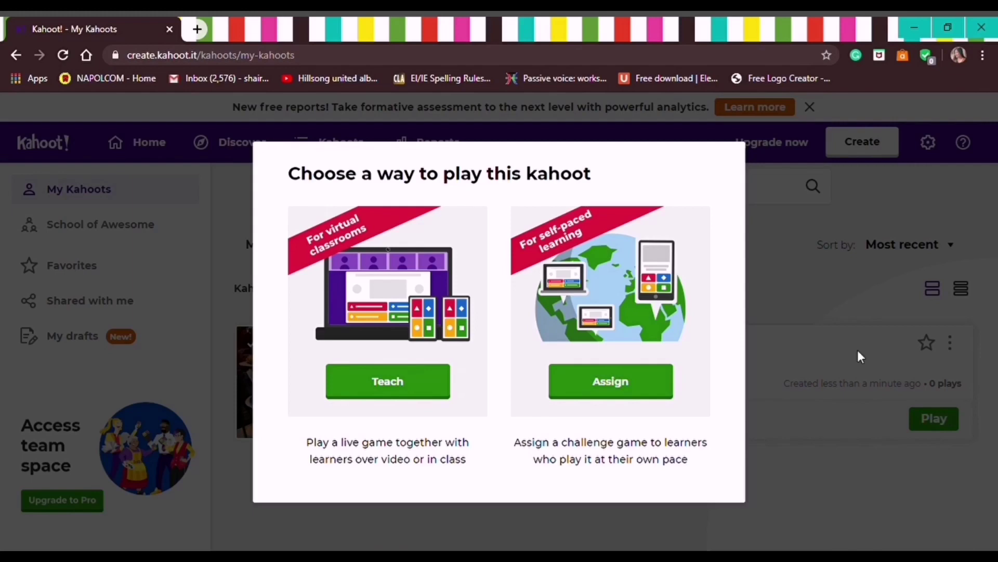
pyautogui.click(411, 385)
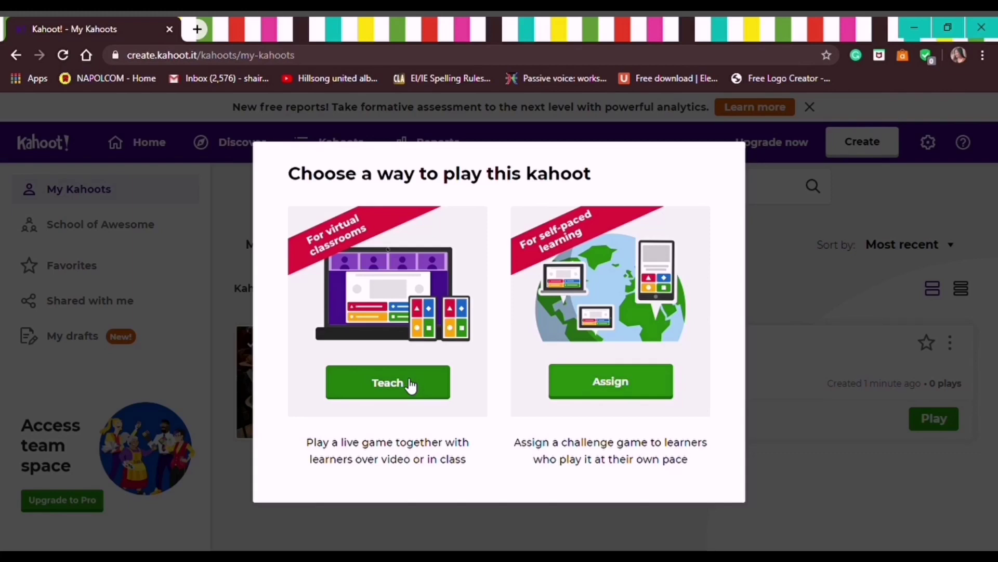
pyautogui.click(411, 384)
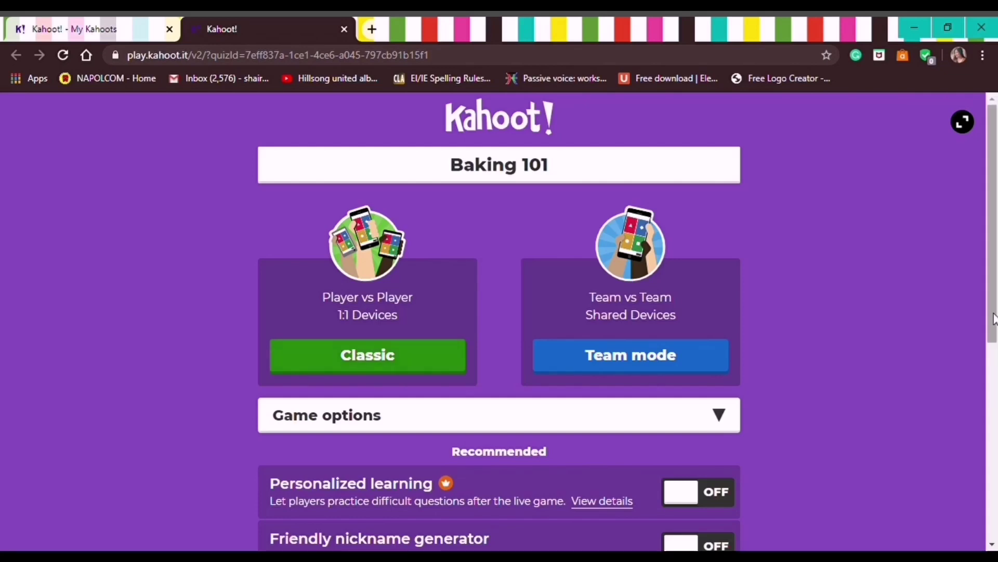
# Host the Baking 101 game in Classic mode, Player vs Player
pyautogui.scroll(-1, 993, 363)
pyautogui.moveTo(992, 363); pyautogui.dragTo(994, 329)
pyautogui.click(420, 367)
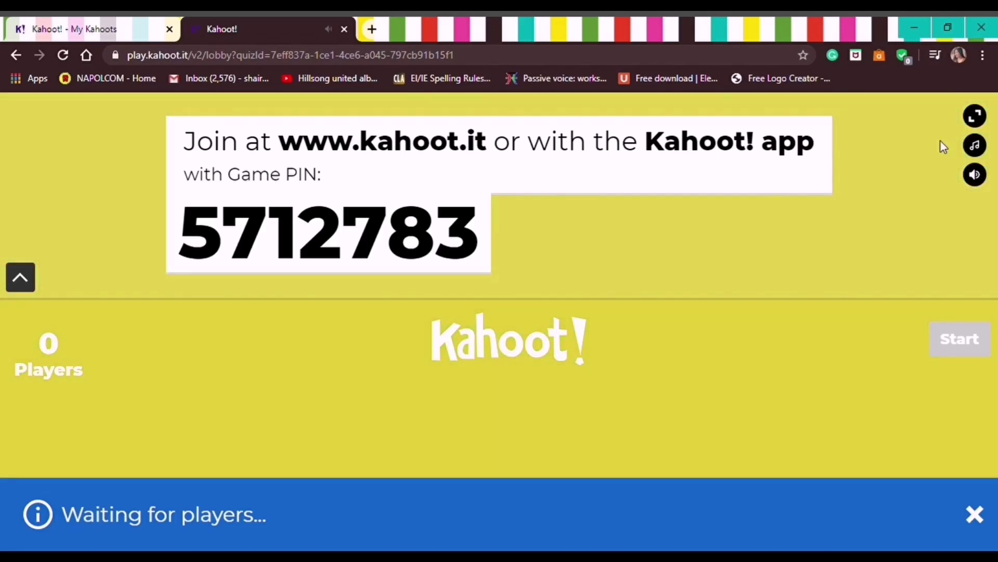
# Highlight the Game PIN in the lobby and start the game once a player has joined
pyautogui.moveTo(486, 222); pyautogui.dragTo(199, 247)
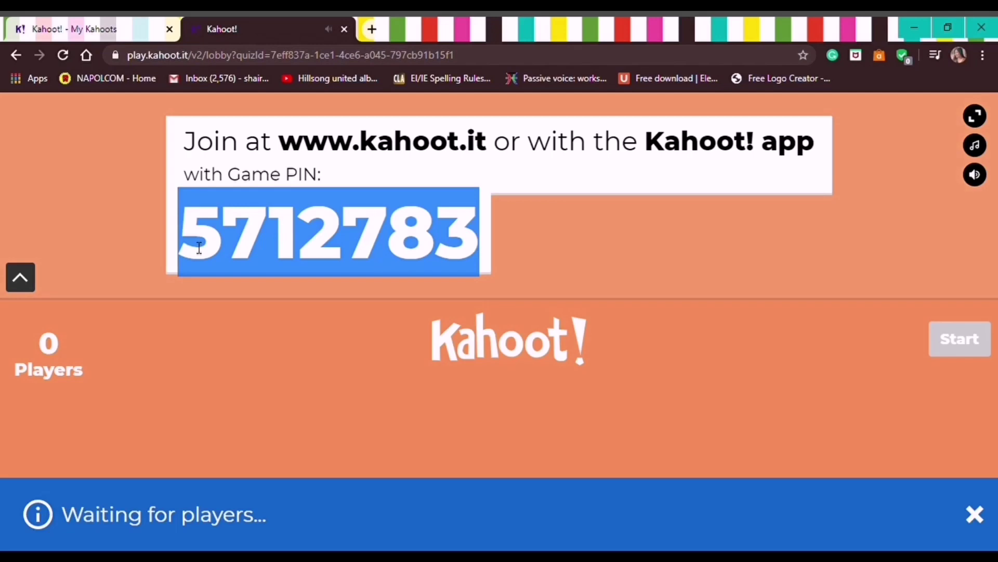
pyautogui.click(129, 412)
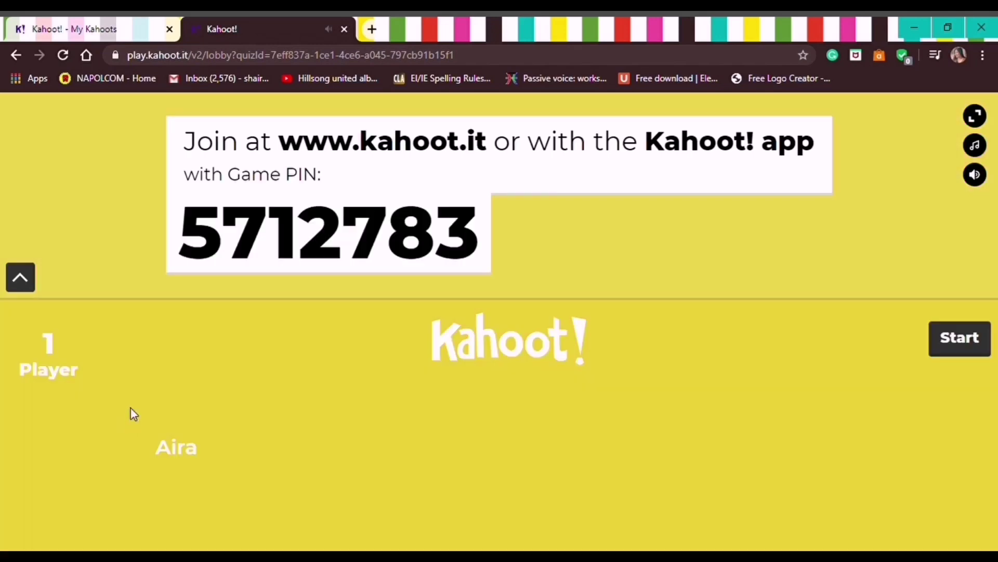
pyautogui.click(952, 343)
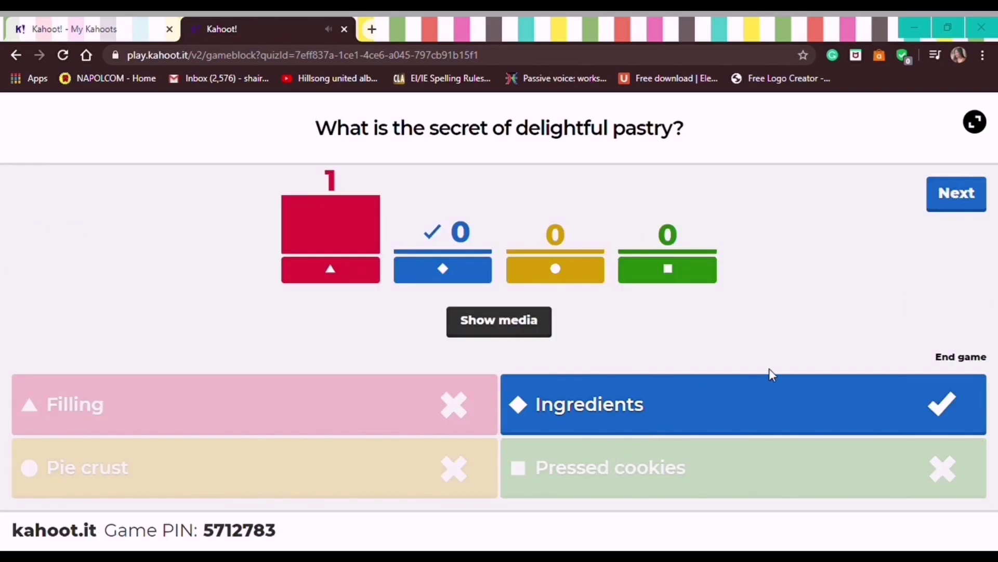
# Advance the live game from the first question's results through the scoreboards and second question to the third question about flour
pyautogui.click(957, 190)
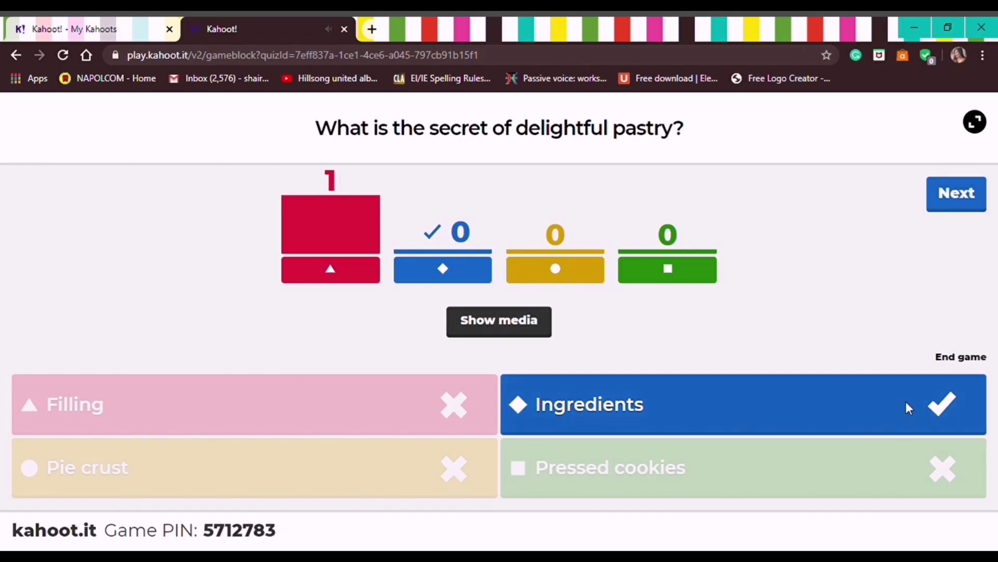
pyautogui.click(966, 195)
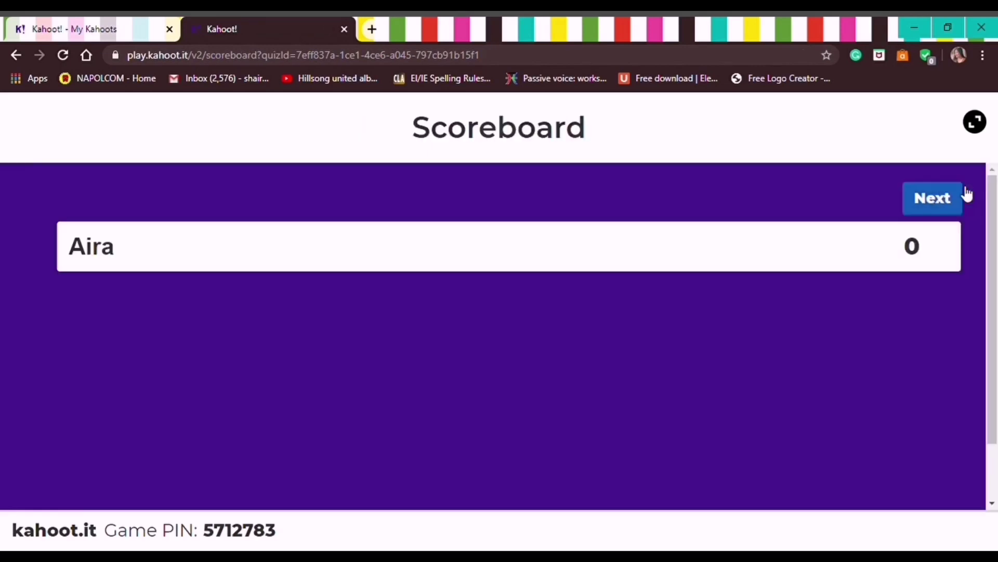
pyautogui.click(955, 195)
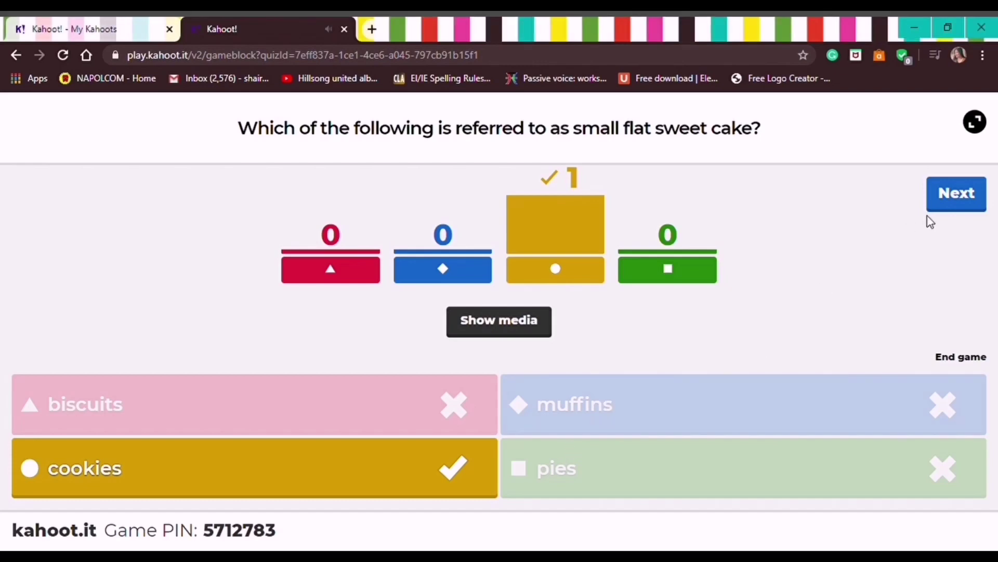
pyautogui.click(953, 203)
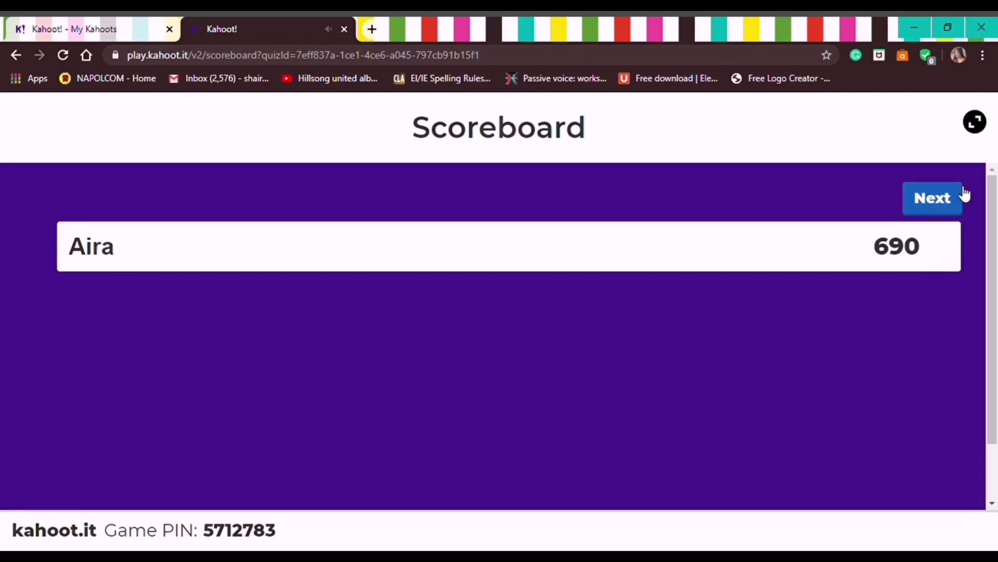
pyautogui.click(947, 208)
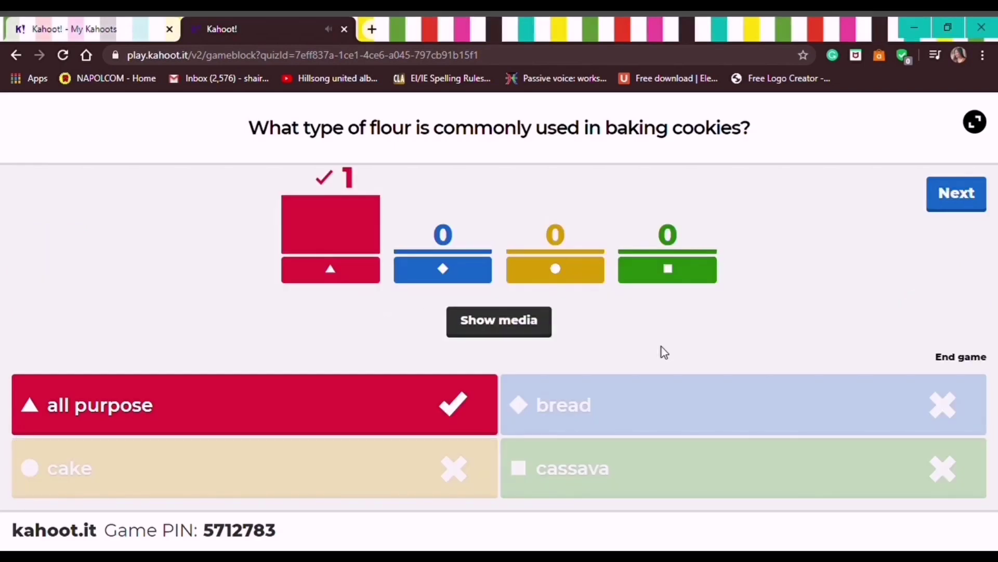
# Advance the live game from the flour question's results through both true-or-false questions to the final podium
pyautogui.click(961, 206)
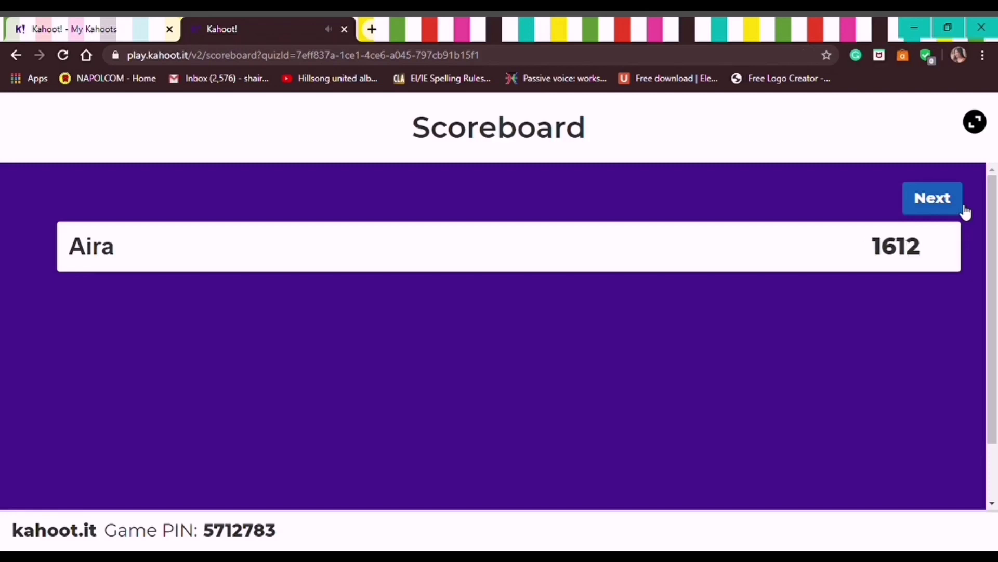
pyautogui.click(962, 205)
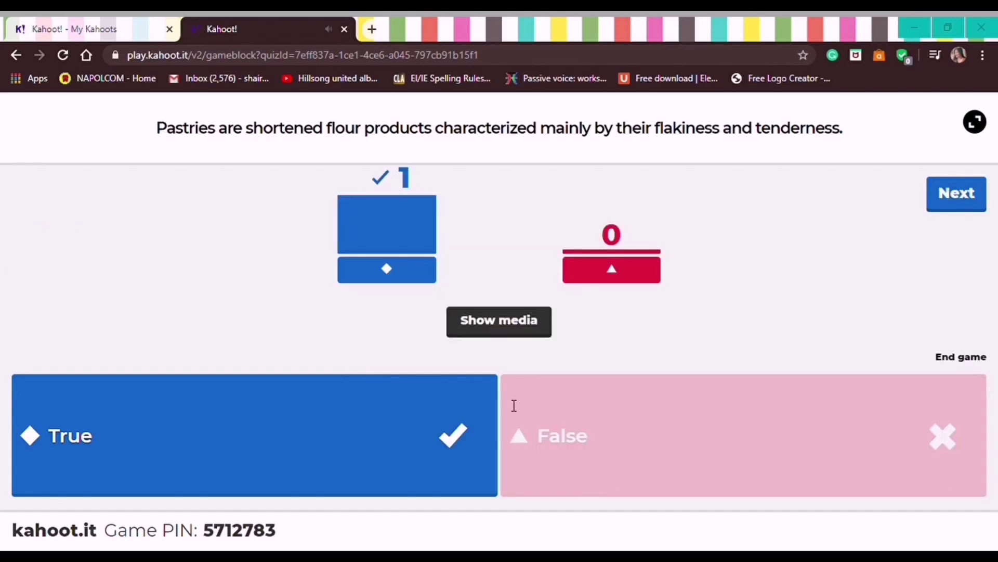
pyautogui.click(970, 198)
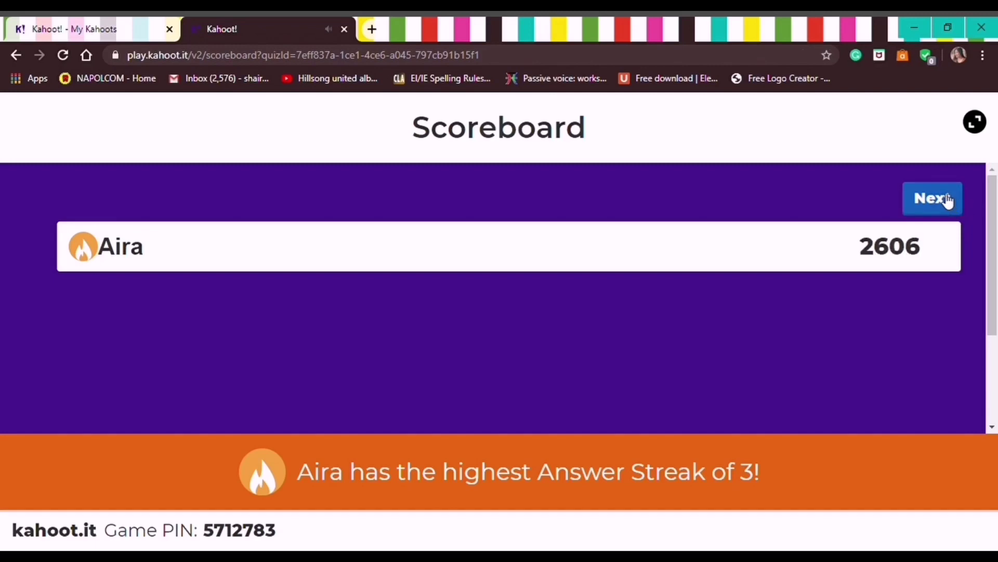
pyautogui.click(947, 200)
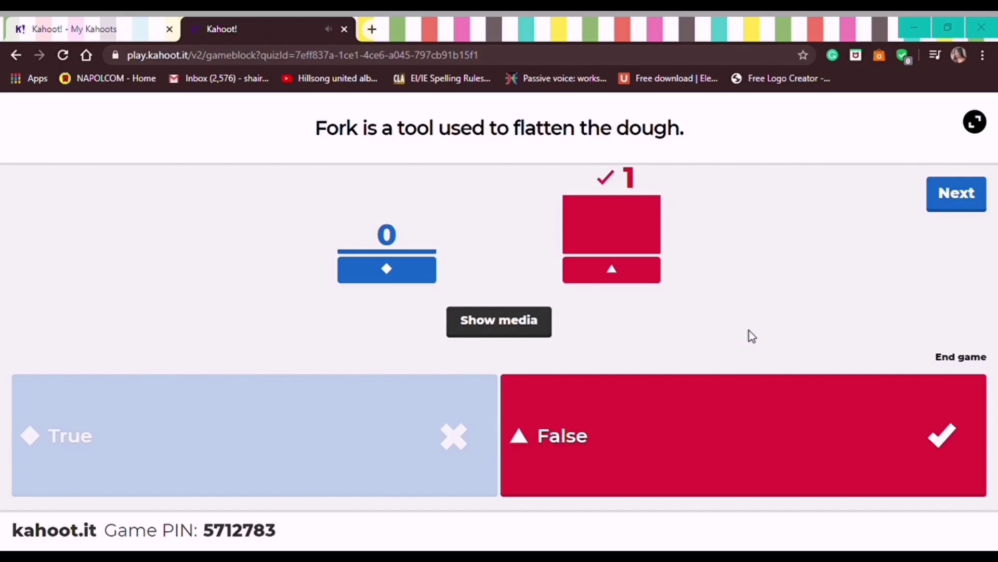
pyautogui.click(961, 200)
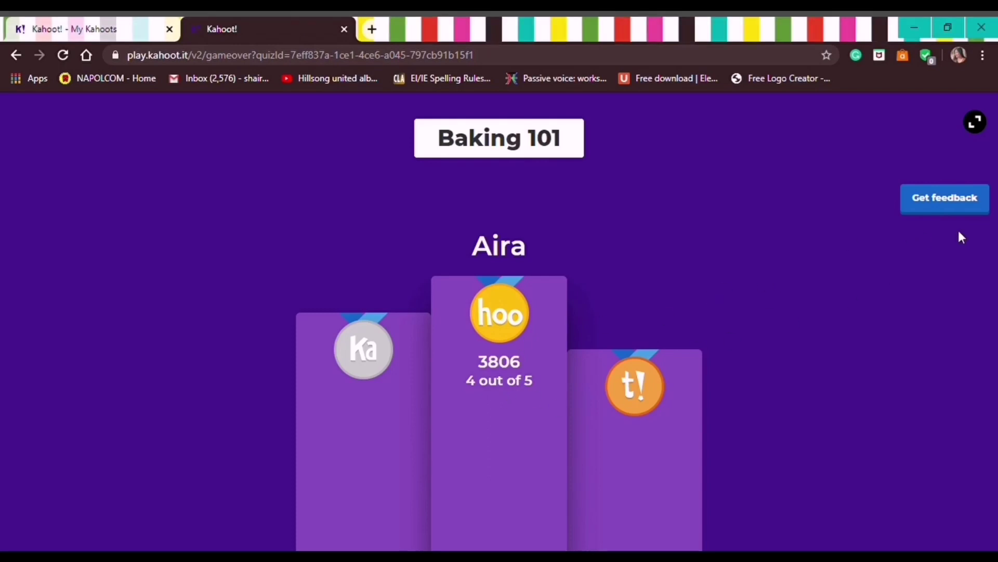
# Collect the player feedback for the finished game, show its results and open the game report
pyautogui.click(954, 203)
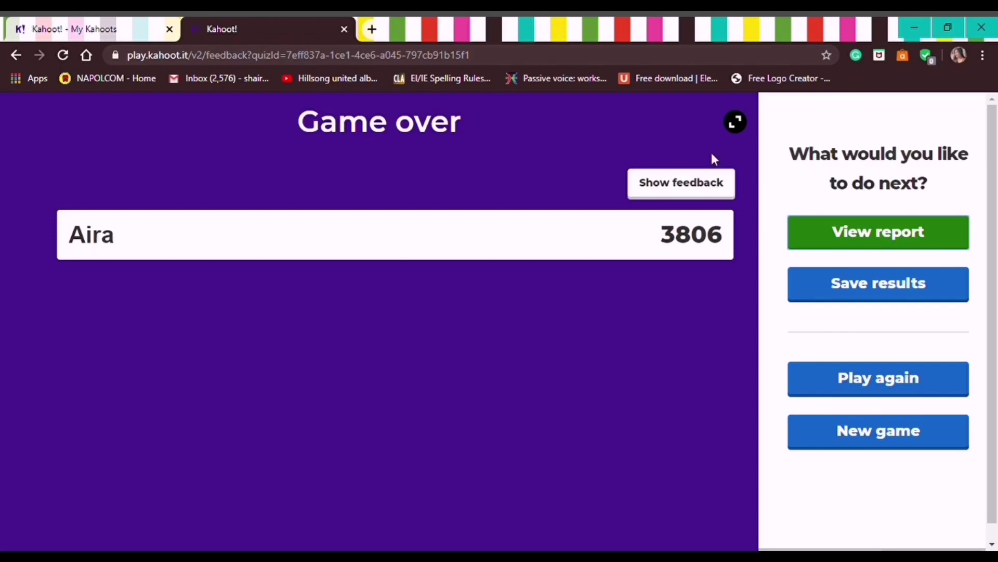
pyautogui.click(706, 185)
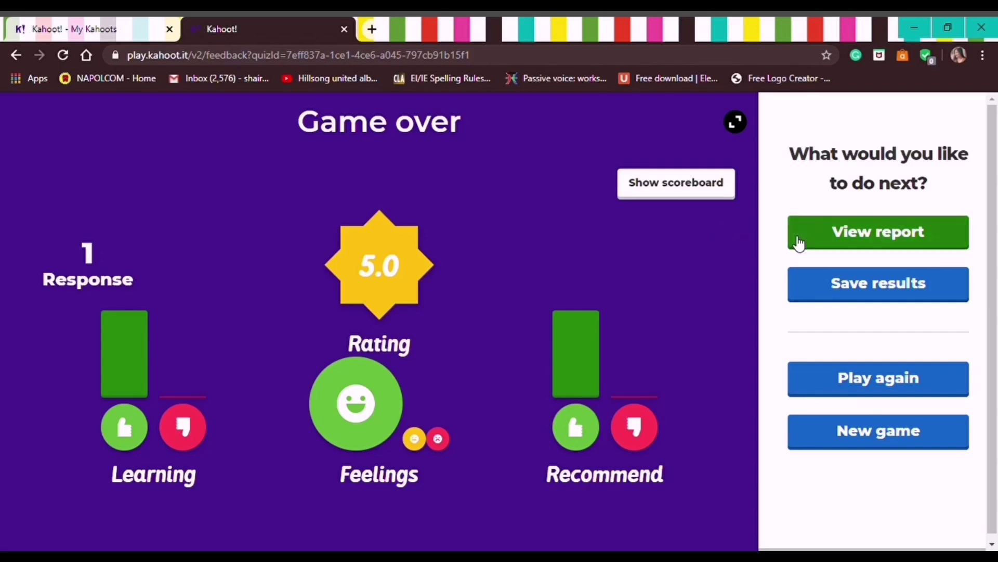
pyautogui.click(921, 230)
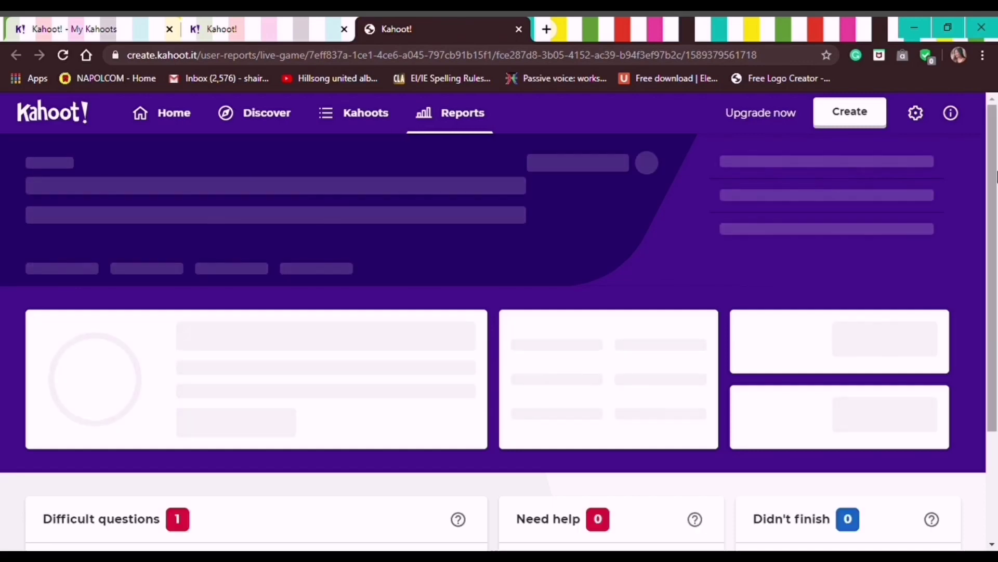
# Examine the Baking 101 live game report's summary and available options, plus its player results, questions and feedback
pyautogui.moveTo(995, 177)
pyautogui.mouseDown()
pyautogui.moveTo(995, 283)
pyautogui.moveTo(995, 168)
pyautogui.mouseUp()
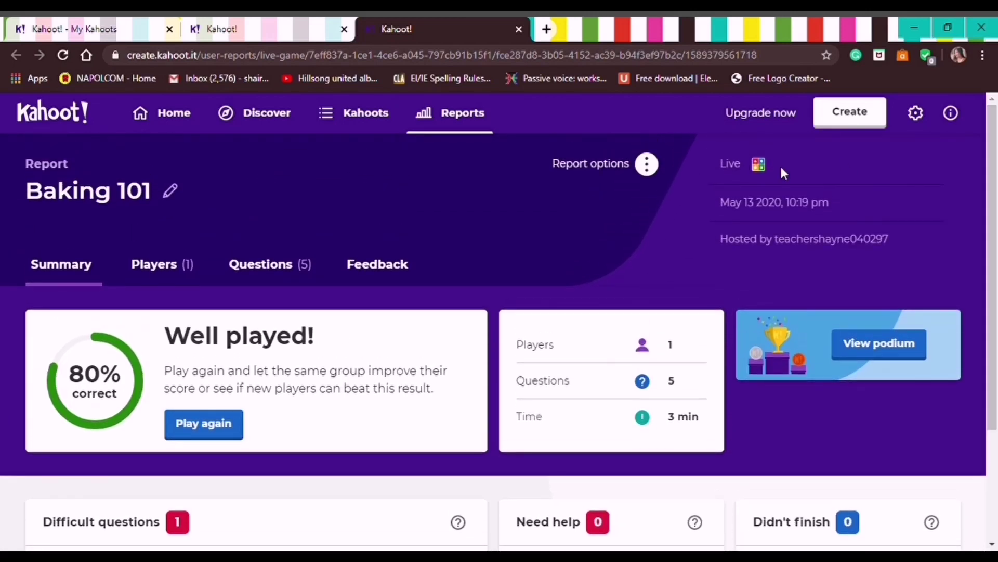
pyautogui.click(648, 166)
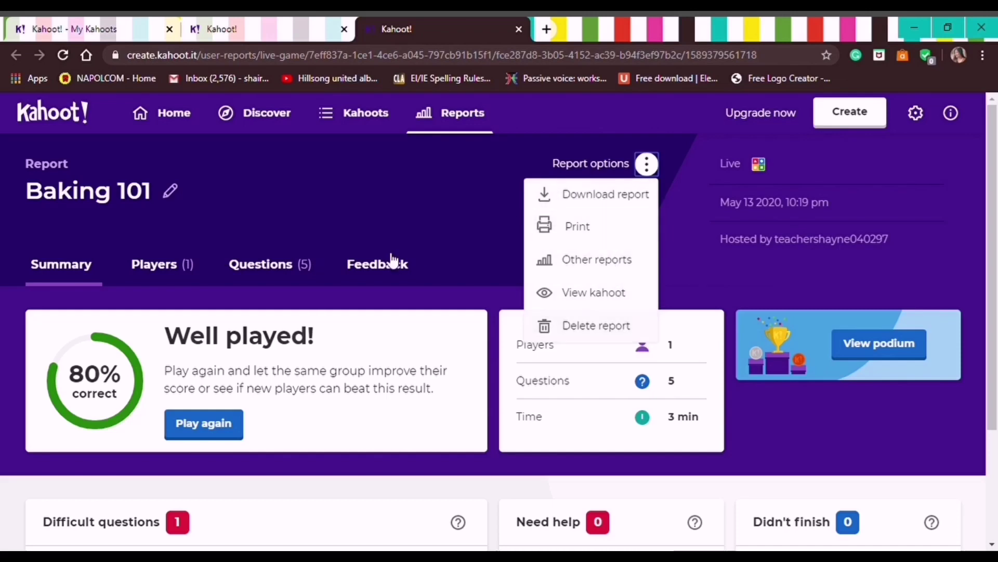
pyautogui.click(188, 267)
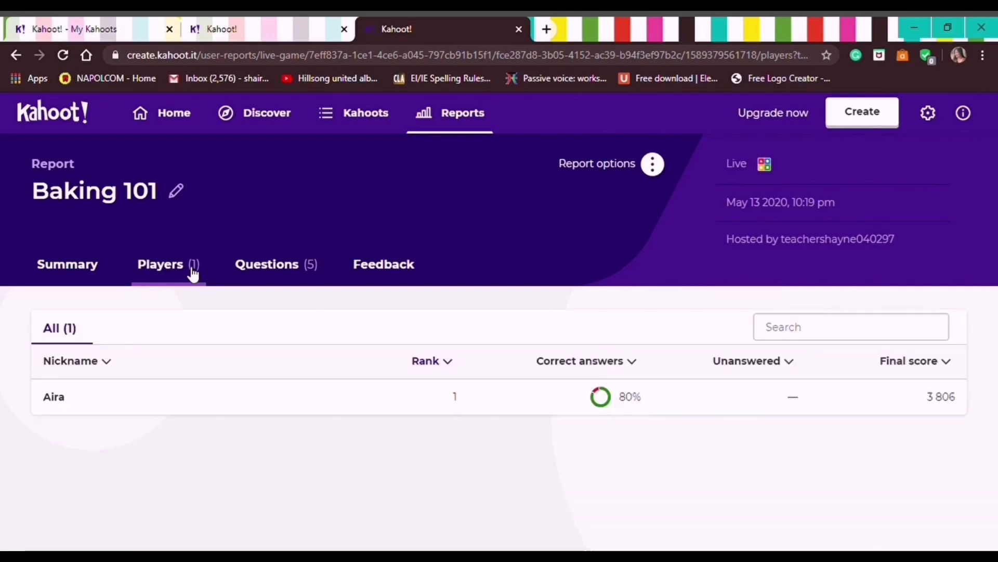
pyautogui.click(241, 272)
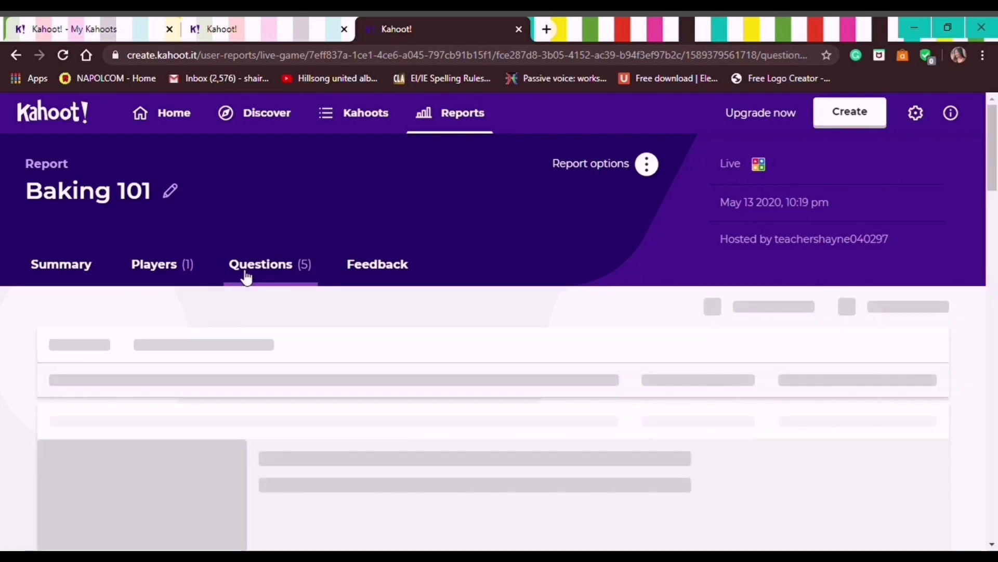
pyautogui.scroll(-2, 996, 213)
pyautogui.moveTo(997, 213); pyautogui.dragTo(559, 297)
pyautogui.click(348, 262)
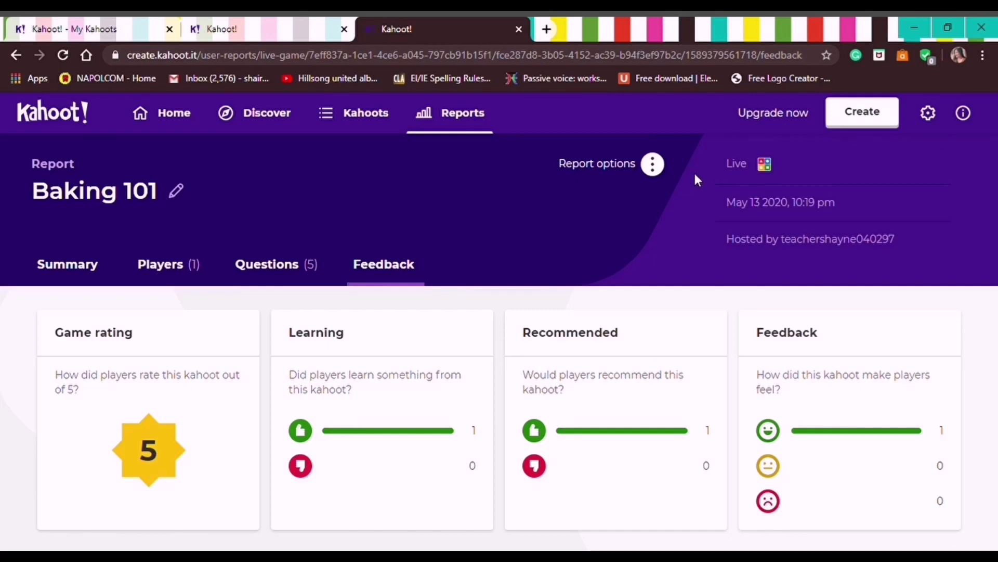
# Download the Baking 101 live game report to the computer
pyautogui.click(659, 166)
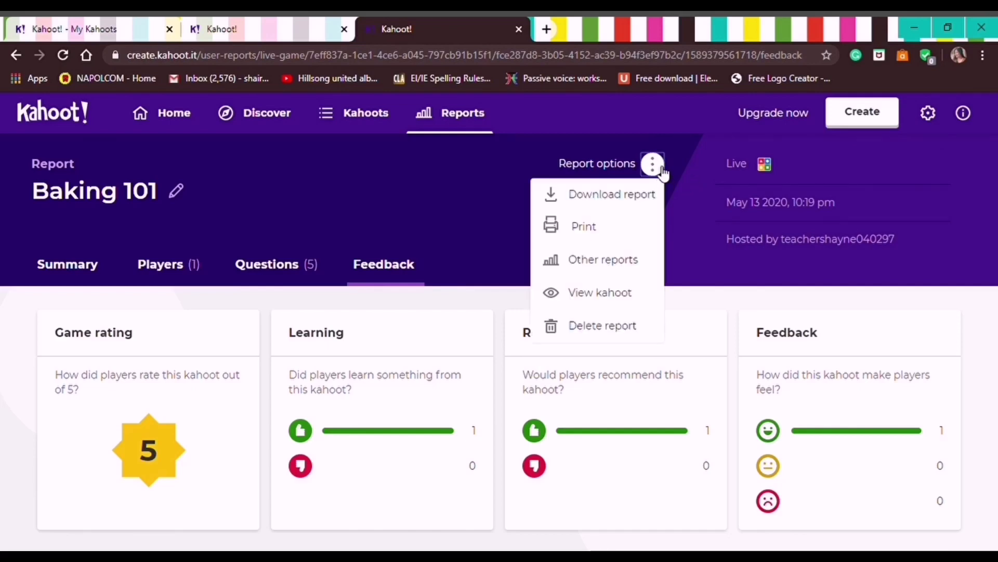
pyautogui.click(661, 198)
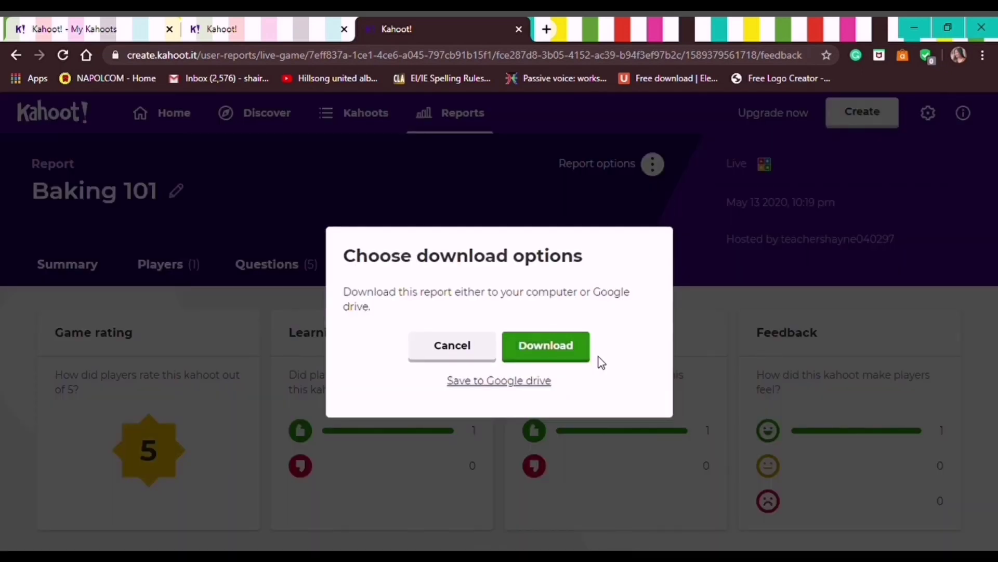
pyautogui.click(574, 357)
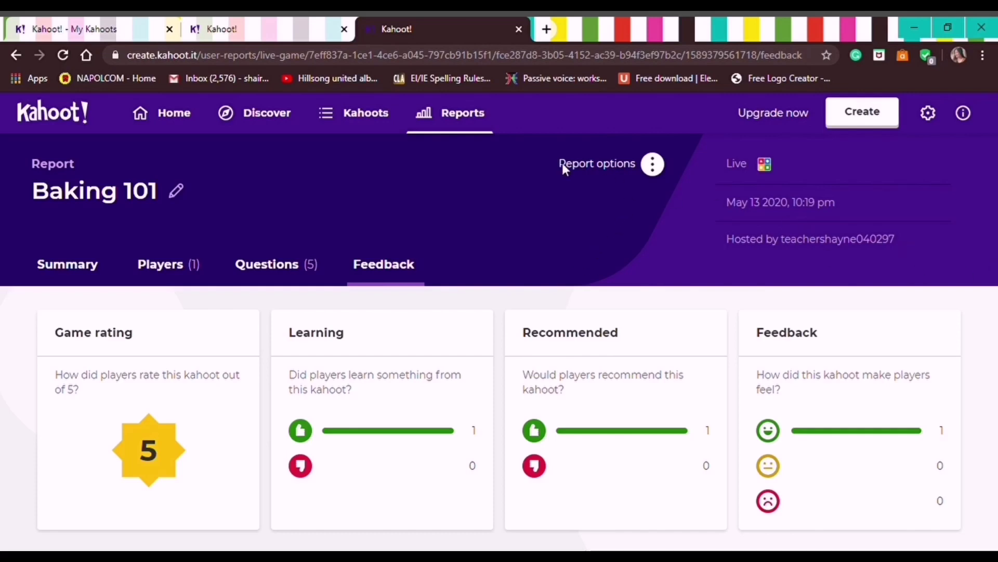
# Return to the list of own kahoots, close the finished game's page and choose to assign Baking 101 as a self-paced challenge
pyautogui.click(381, 121)
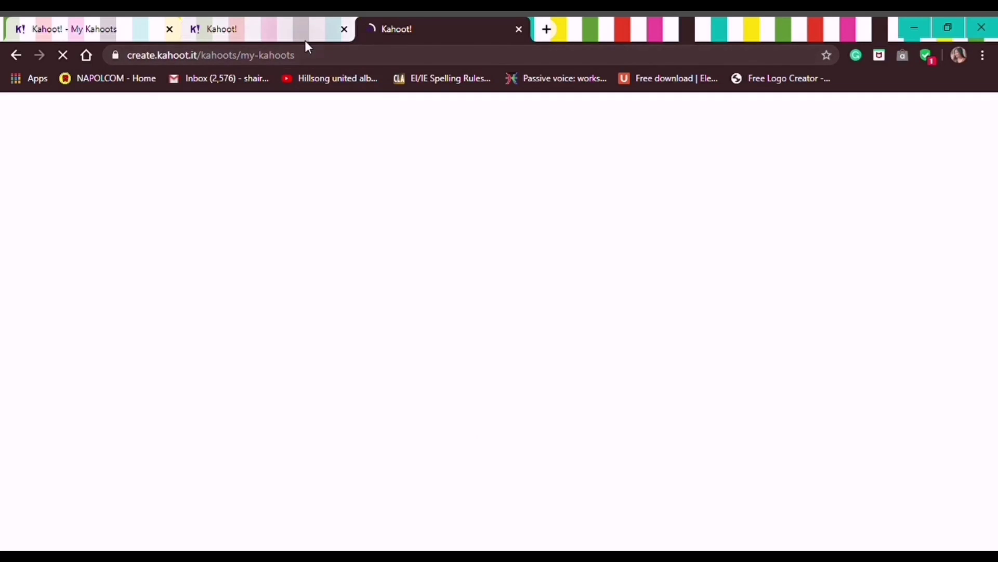
pyautogui.click(295, 29)
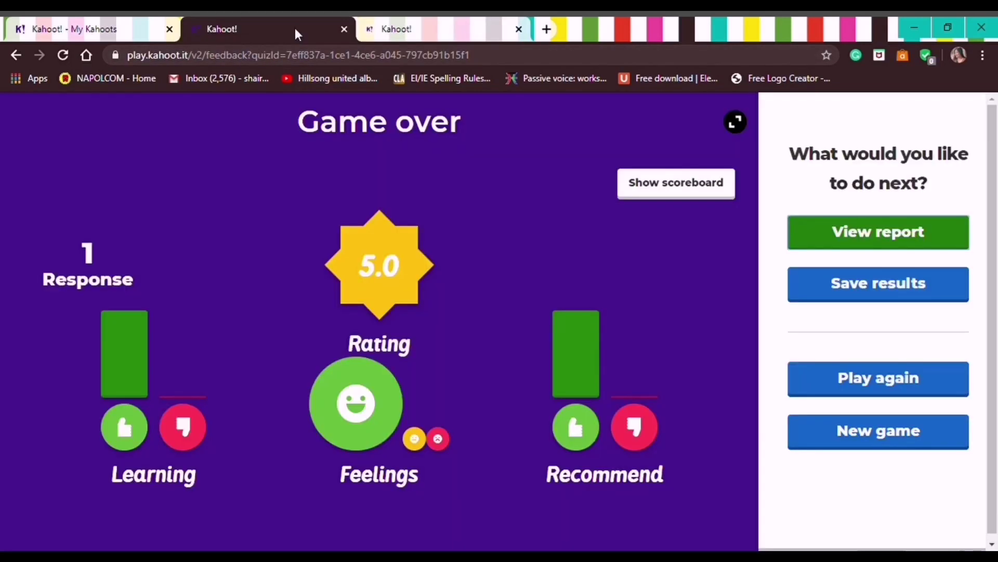
pyautogui.click(344, 29)
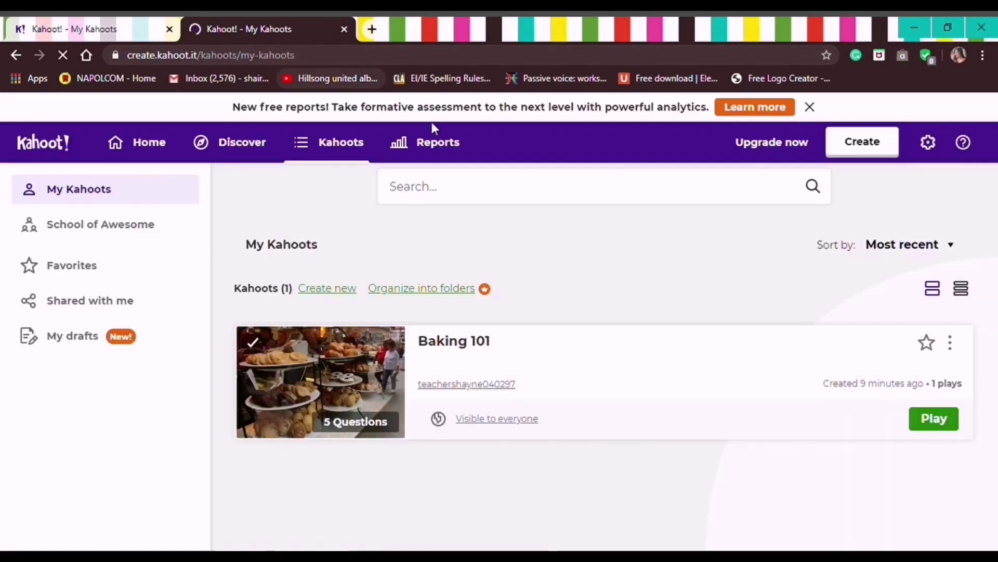
pyautogui.click(933, 416)
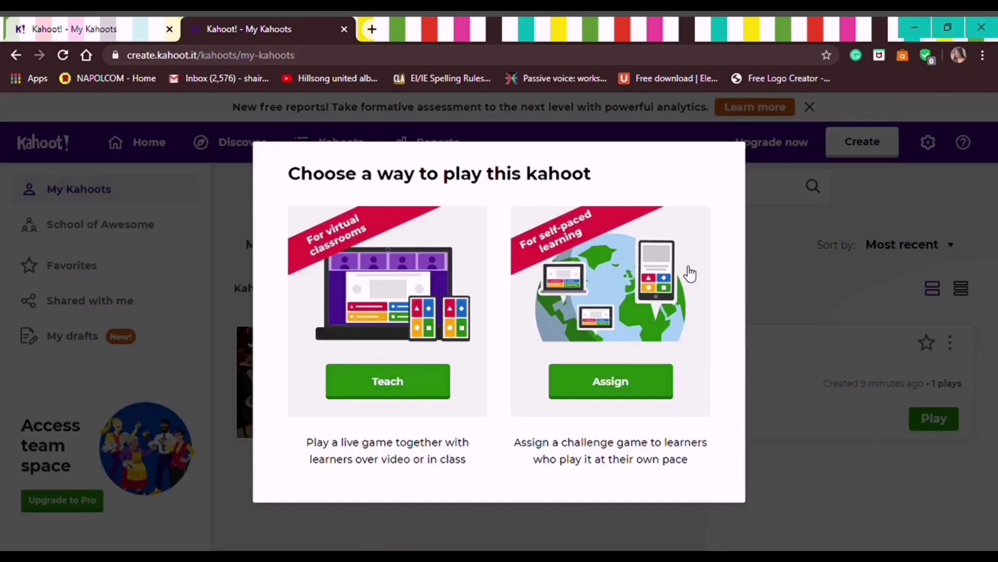
pyautogui.click(658, 394)
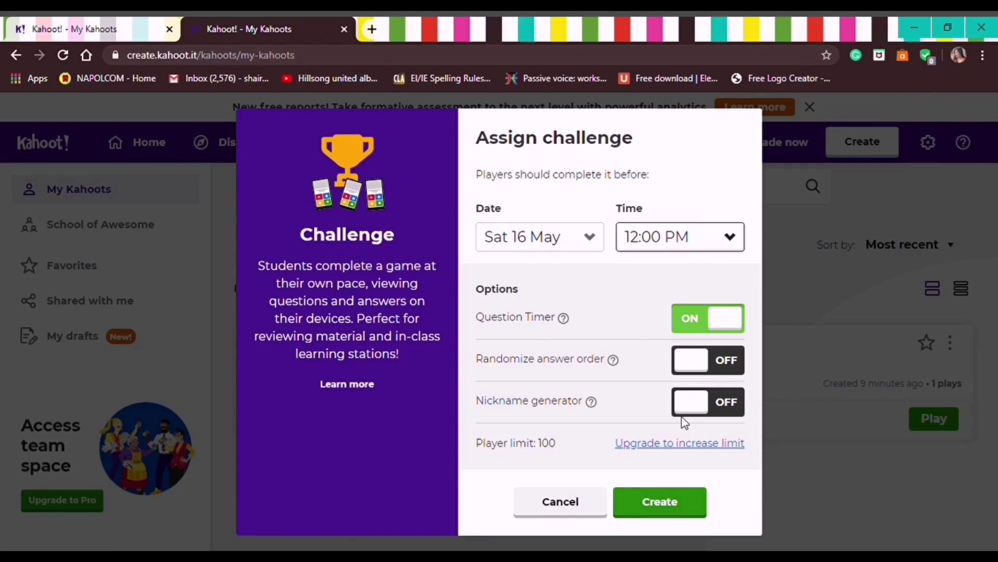
# Set the challenge deadline time to 10:00 AM, turn on randomized answer order and create the challenge
pyautogui.click(730, 236)
pyautogui.click(731, 258)
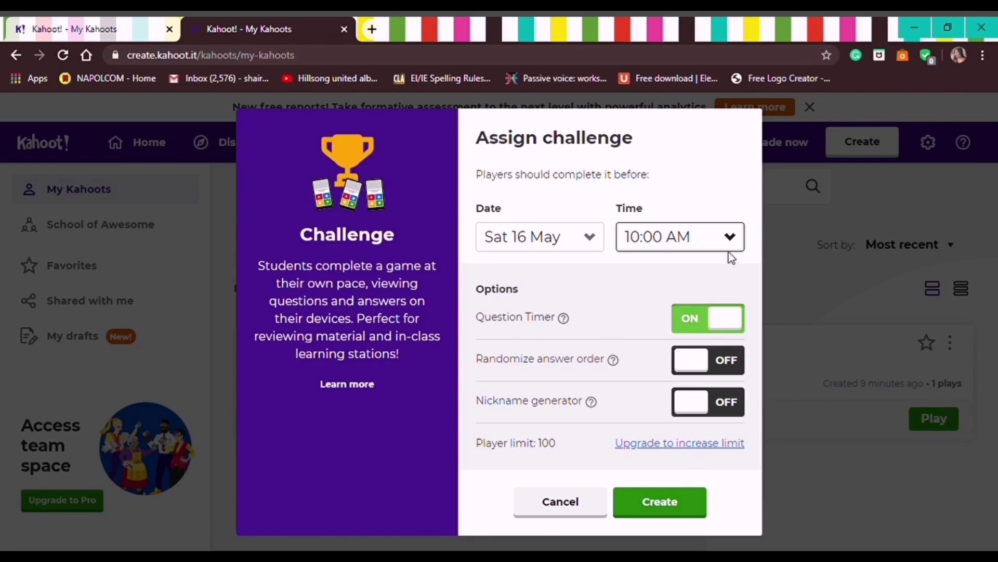
pyautogui.click(735, 367)
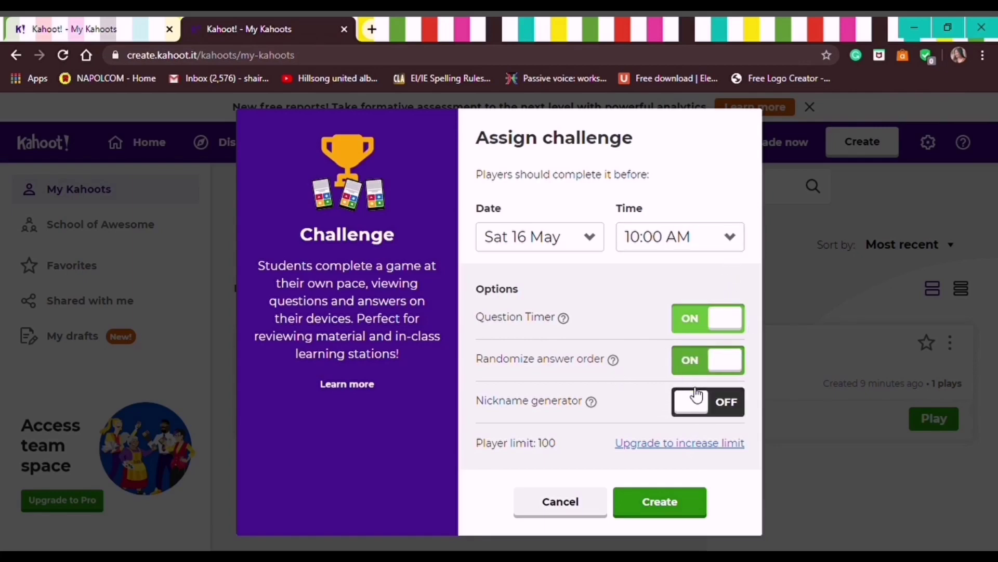
pyautogui.click(674, 503)
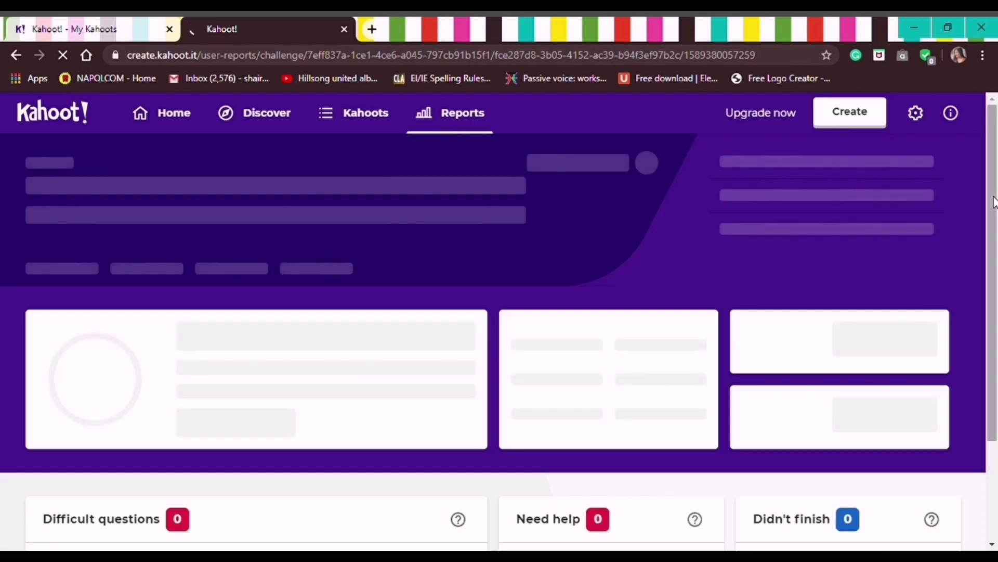
# Highlight the Game PIN in the new challenge's player invitation
pyautogui.moveTo(993, 201)
pyautogui.mouseDown()
pyautogui.moveTo(995, 268)
pyautogui.moveTo(994, 203)
pyautogui.mouseUp()
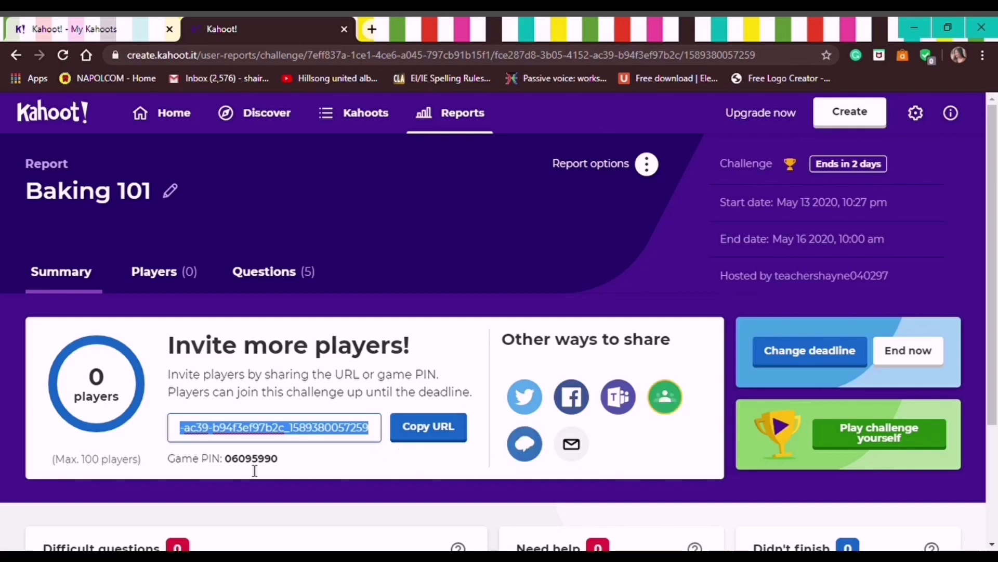
pyautogui.moveTo(279, 461); pyautogui.dragTo(233, 470)
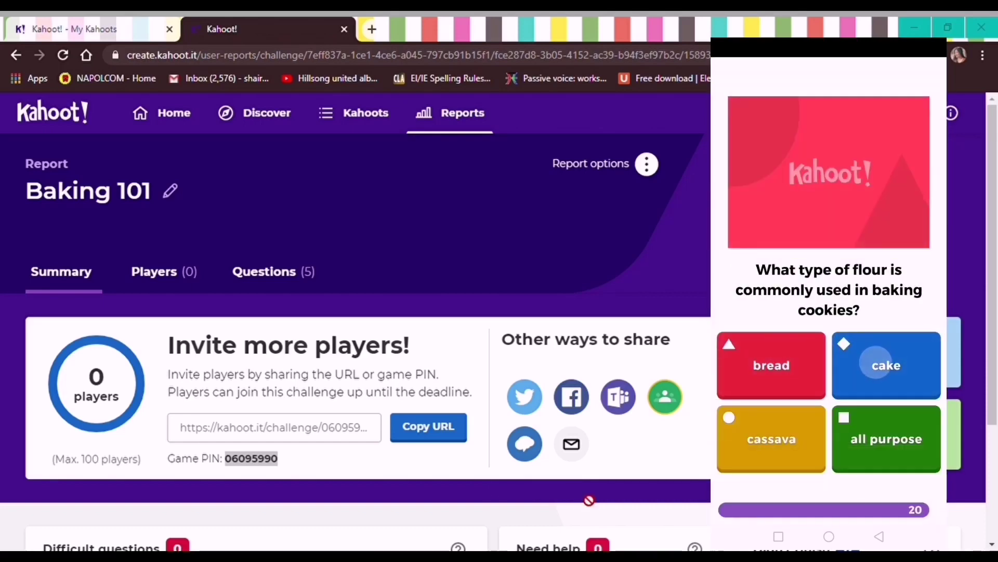
pyautogui.click(544, 457)
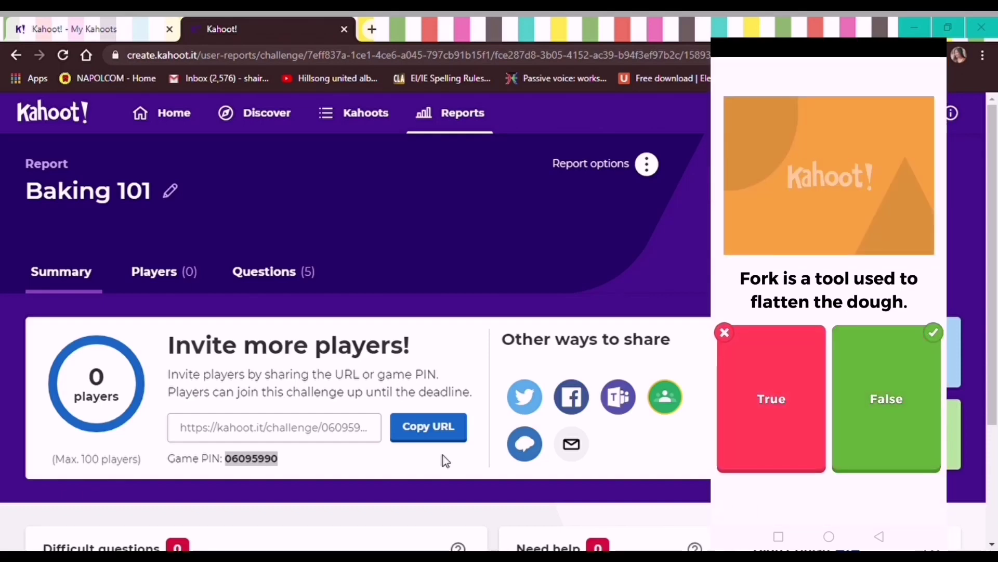
# Go back to the challenge report, show its player results and sort them by unanswered questions
pyautogui.hotkey('alt', 'Tab')
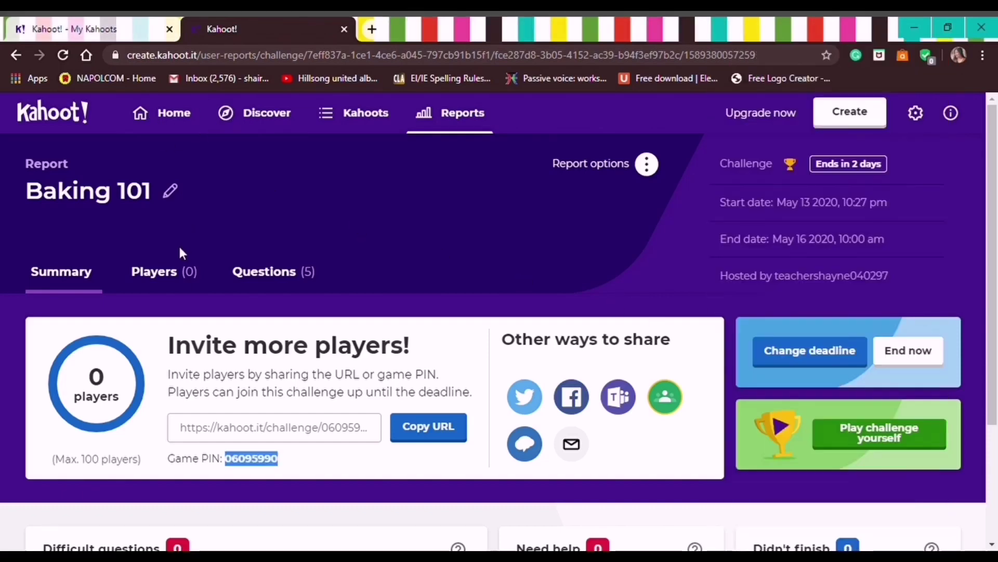
pyautogui.click(175, 270)
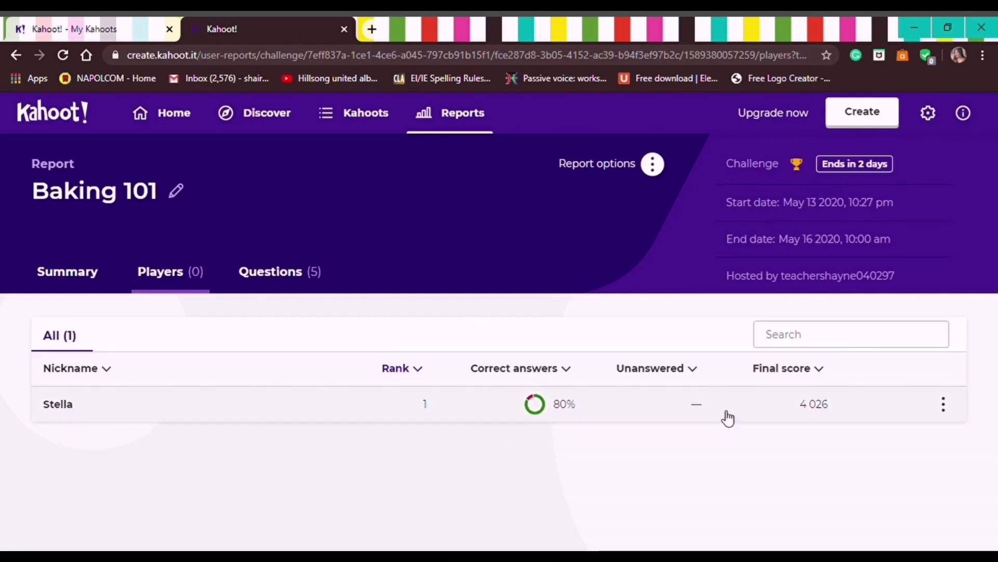
pyautogui.click(639, 379)
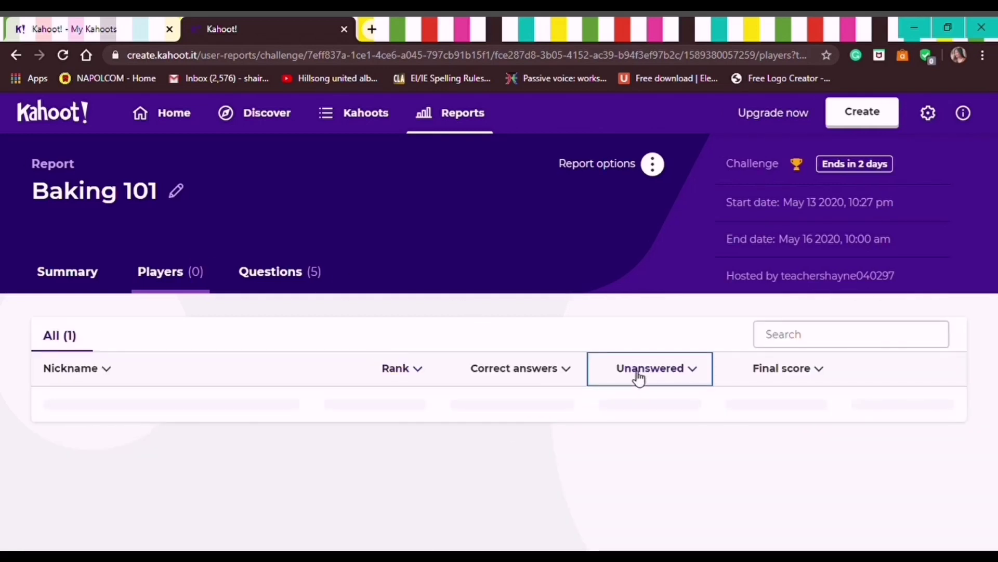